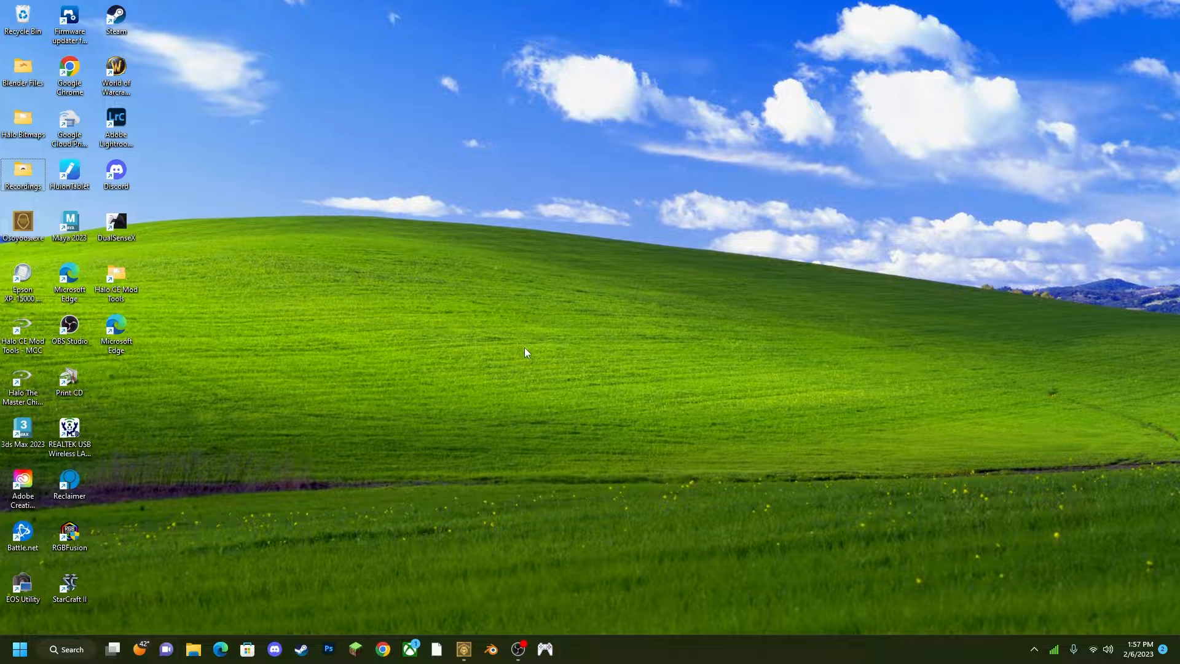
Switch to Photoshop and create a 1024 x 1024 px RGB Color document at 300 ppi with a transparent background.
left_click(329, 649)
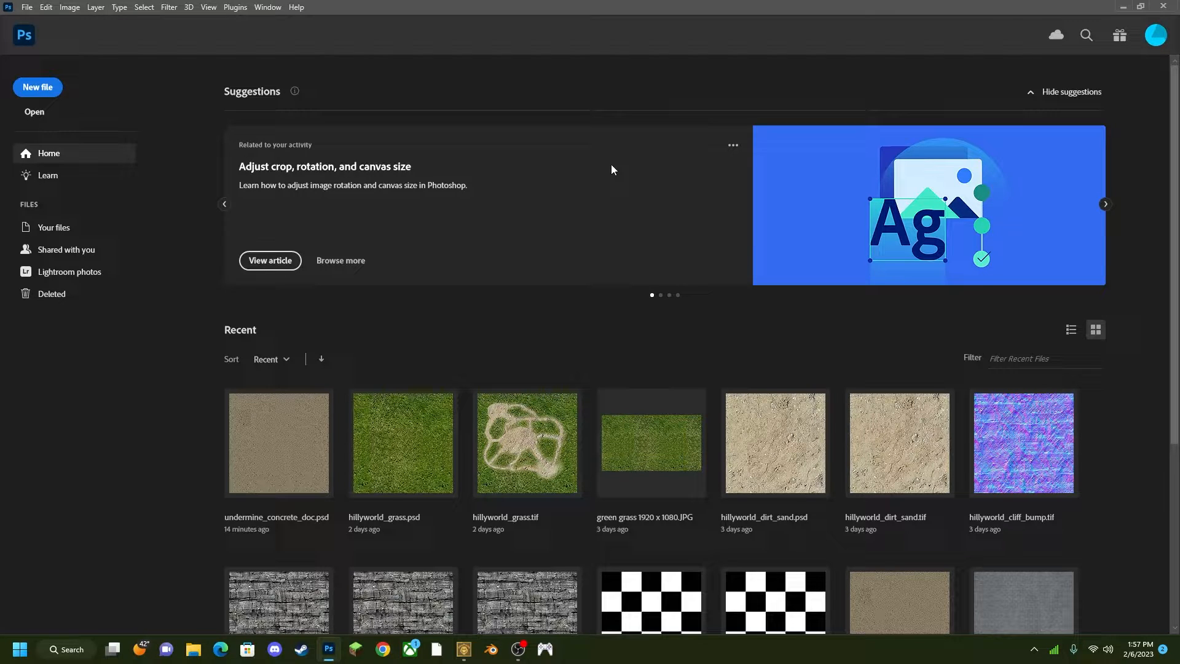
left_click(28, 7)
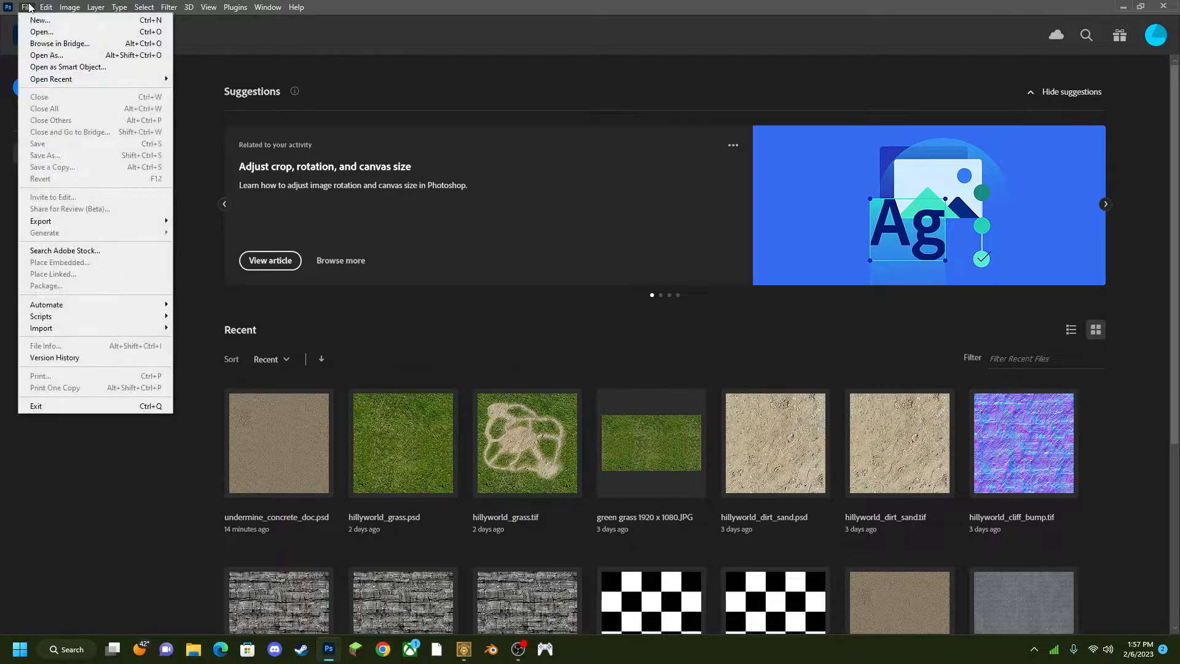
left_click(32, 23)
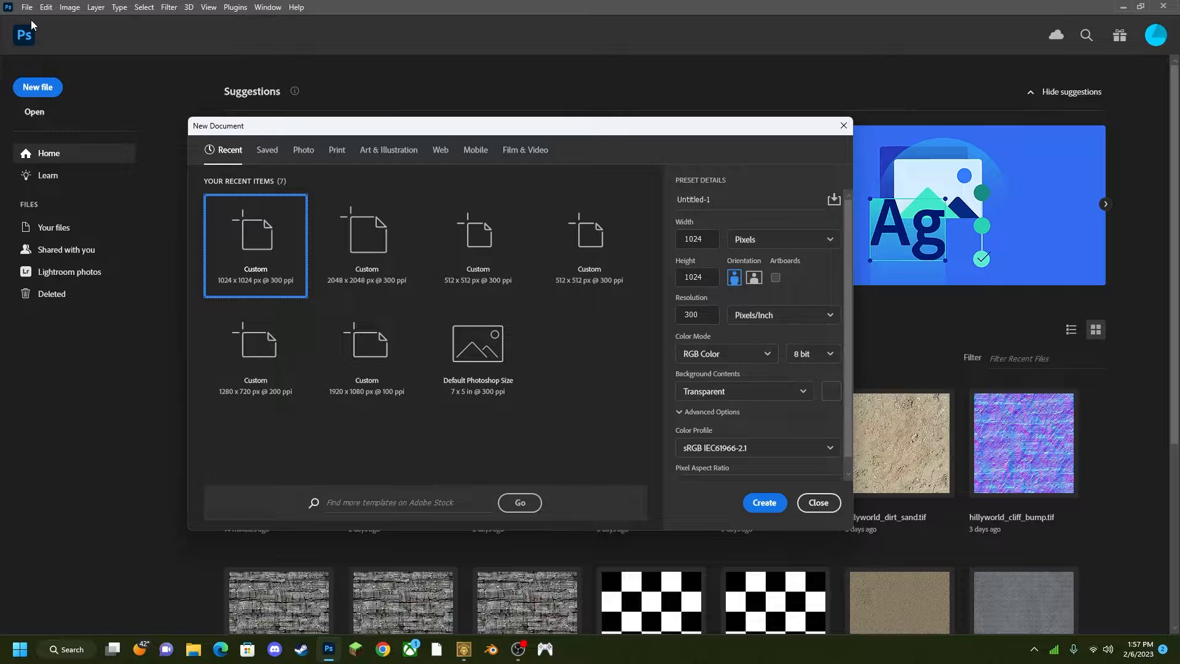
left_click_drag(500, 128, 478, 87)
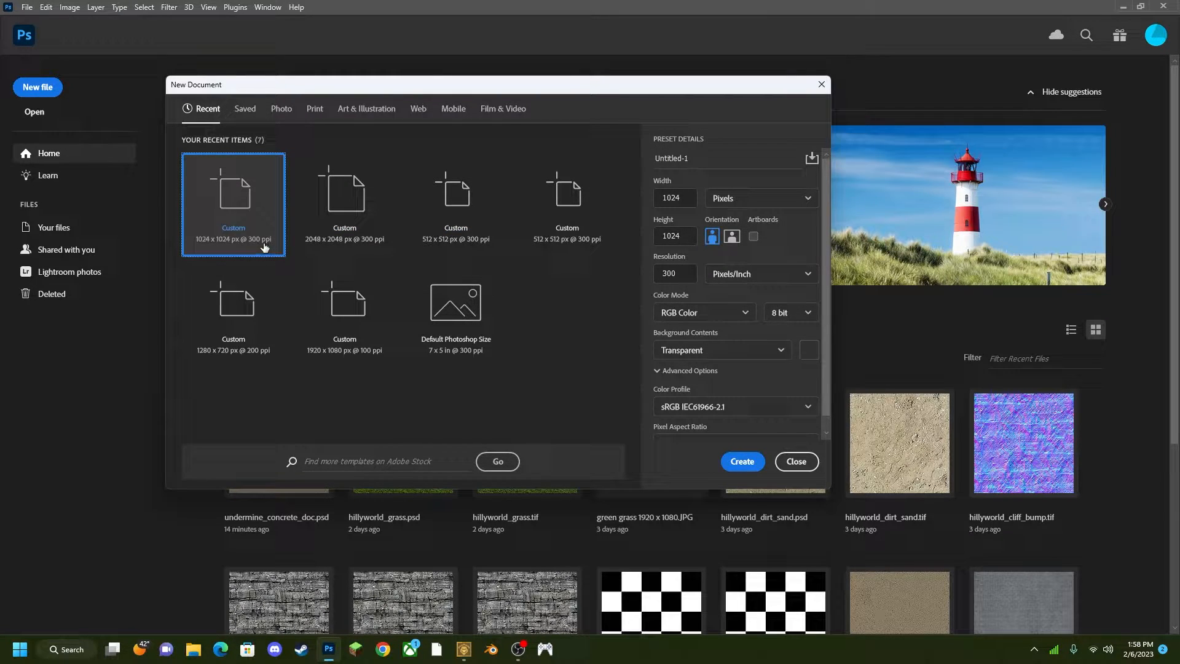
left_click(473, 245)
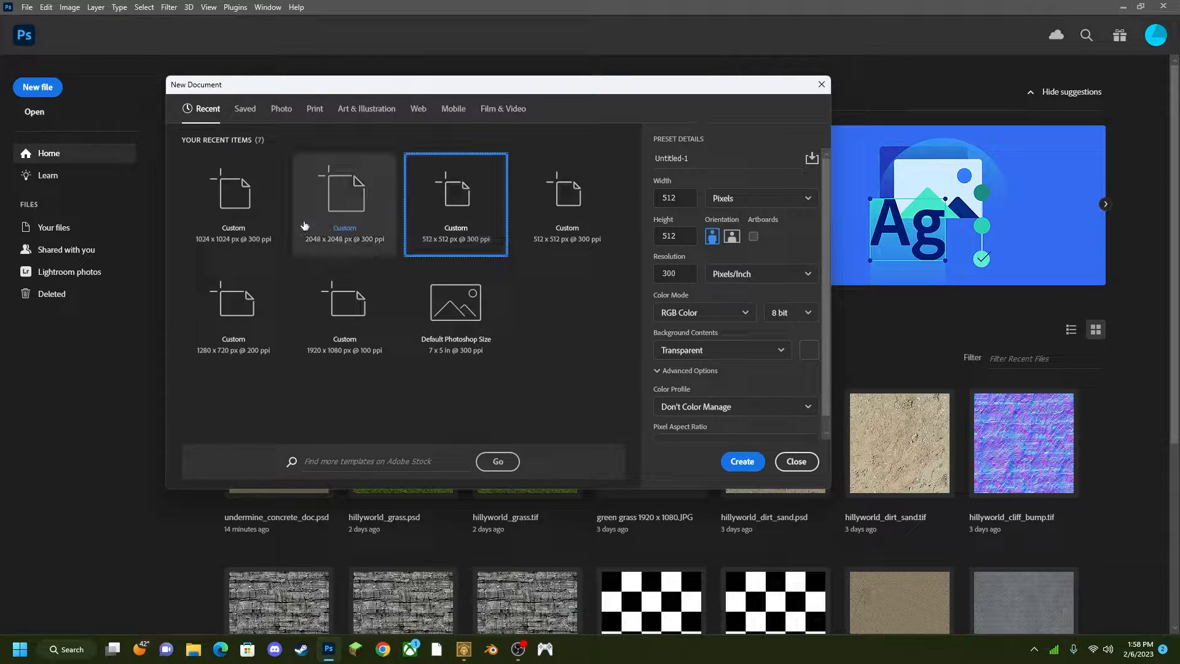
left_click(209, 251)
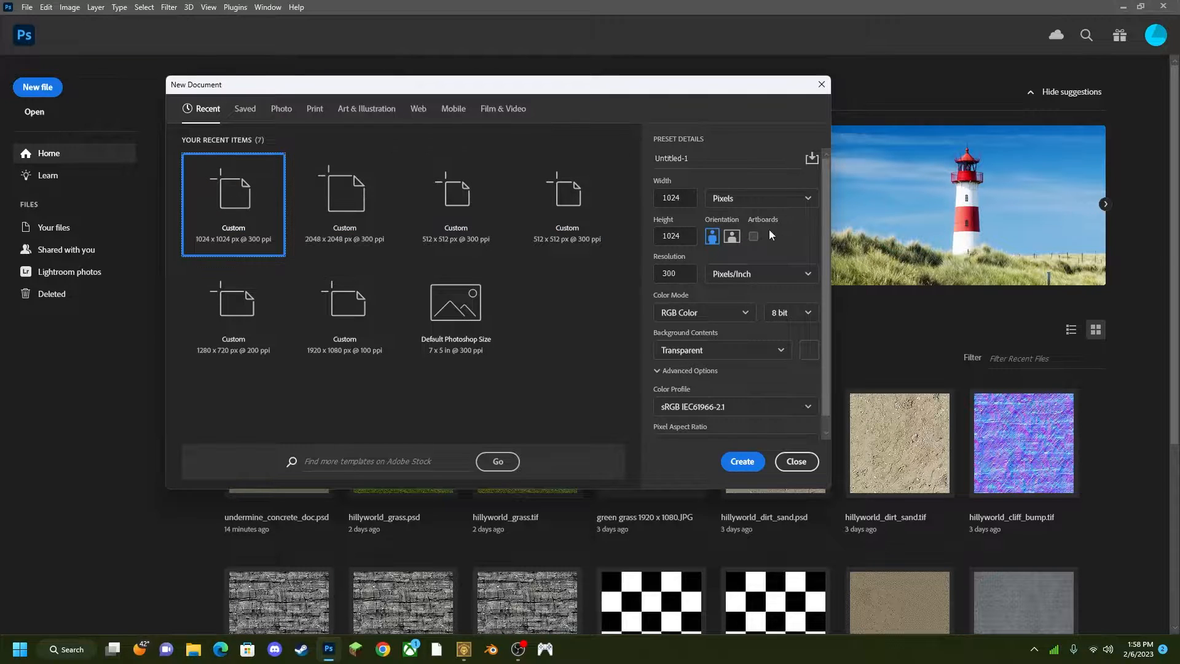
left_click(683, 185)
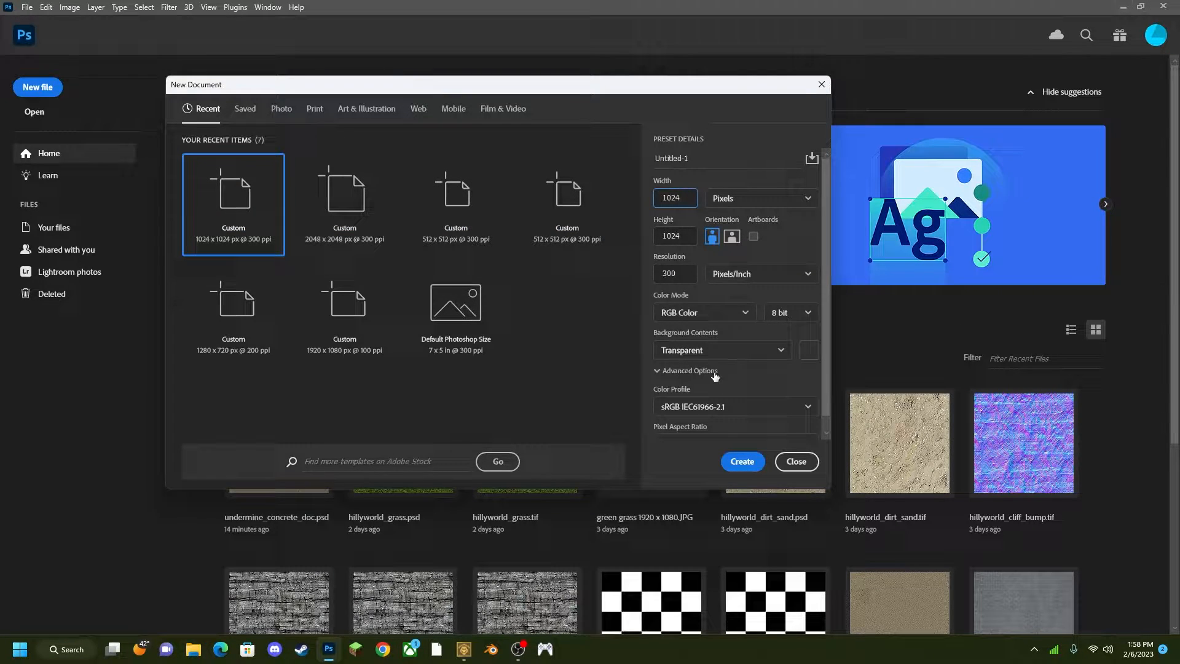
left_click(742, 463)
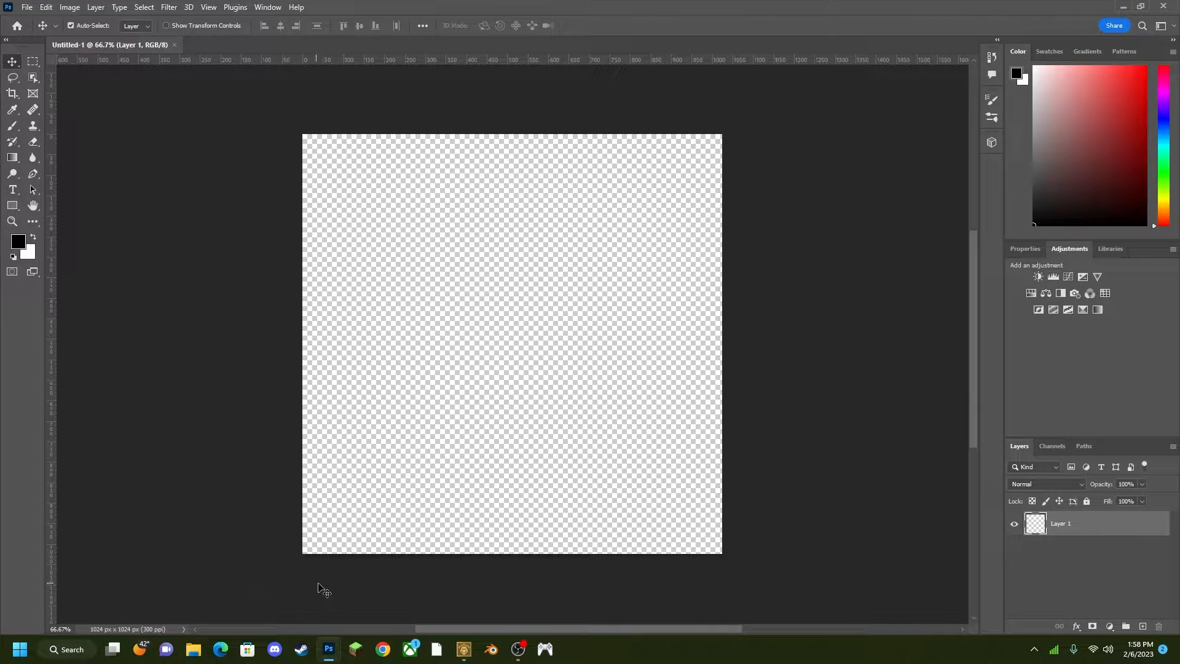
Switch to File Explorer and open the bitmaps folder of the undermine level under HCEEK\data\levels\test.
left_click(194, 649)
scroll(363, 380, "down", 2)
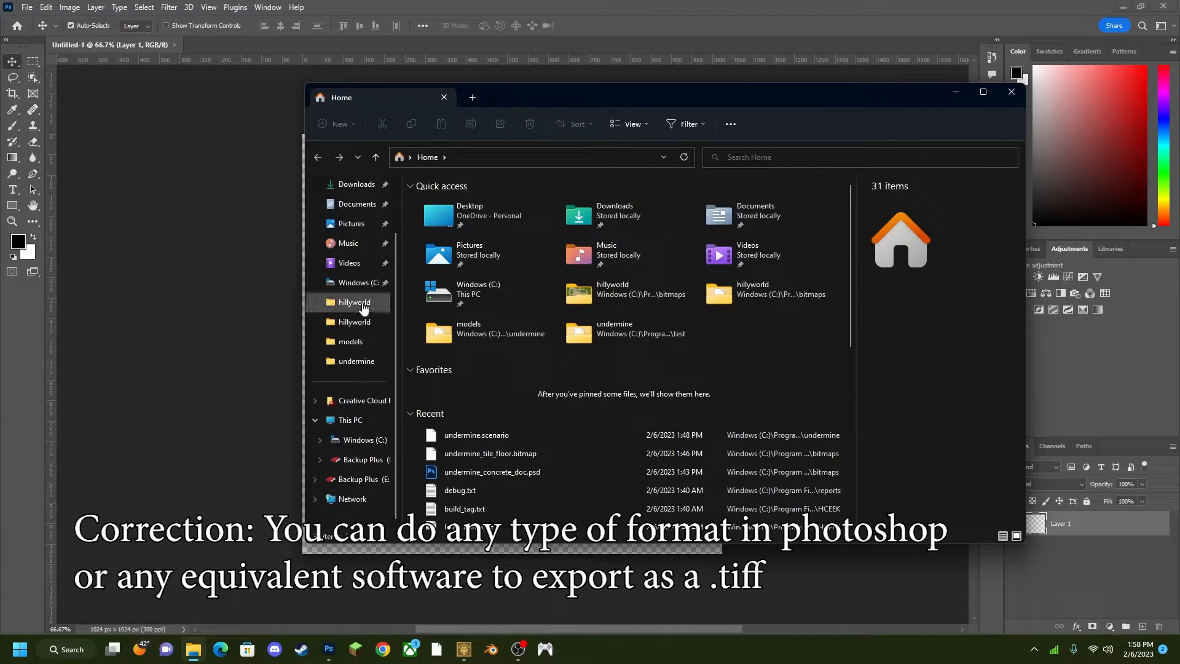
left_click(360, 343)
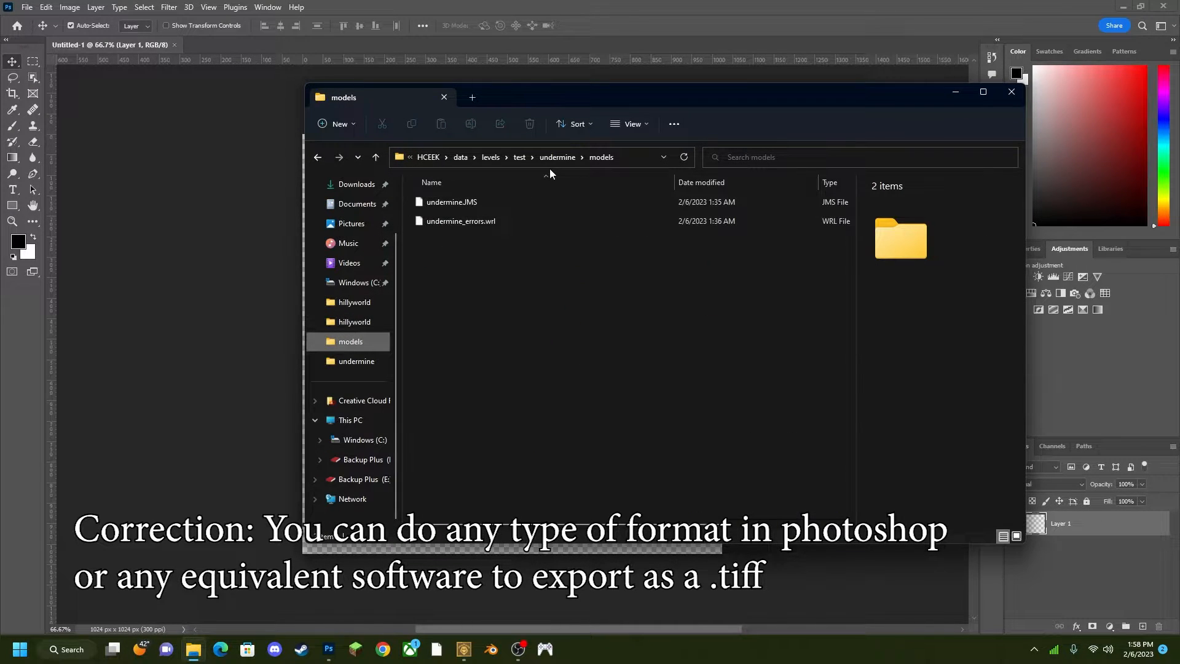
left_click(462, 157)
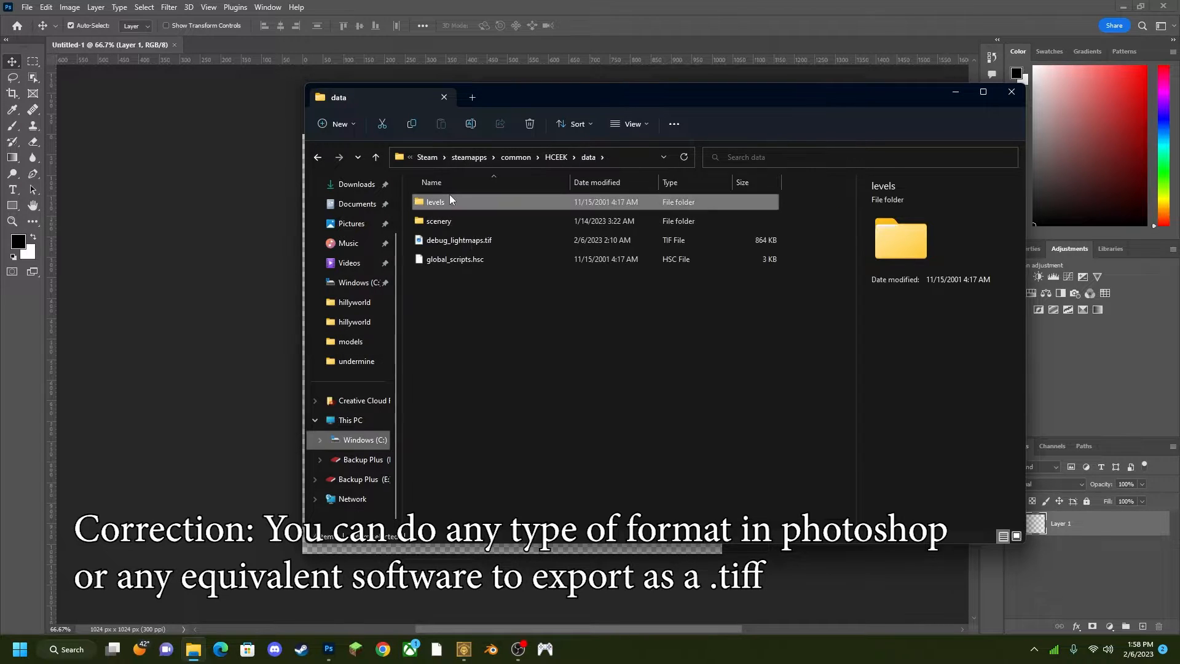
double_click(450, 197)
double_click(456, 411)
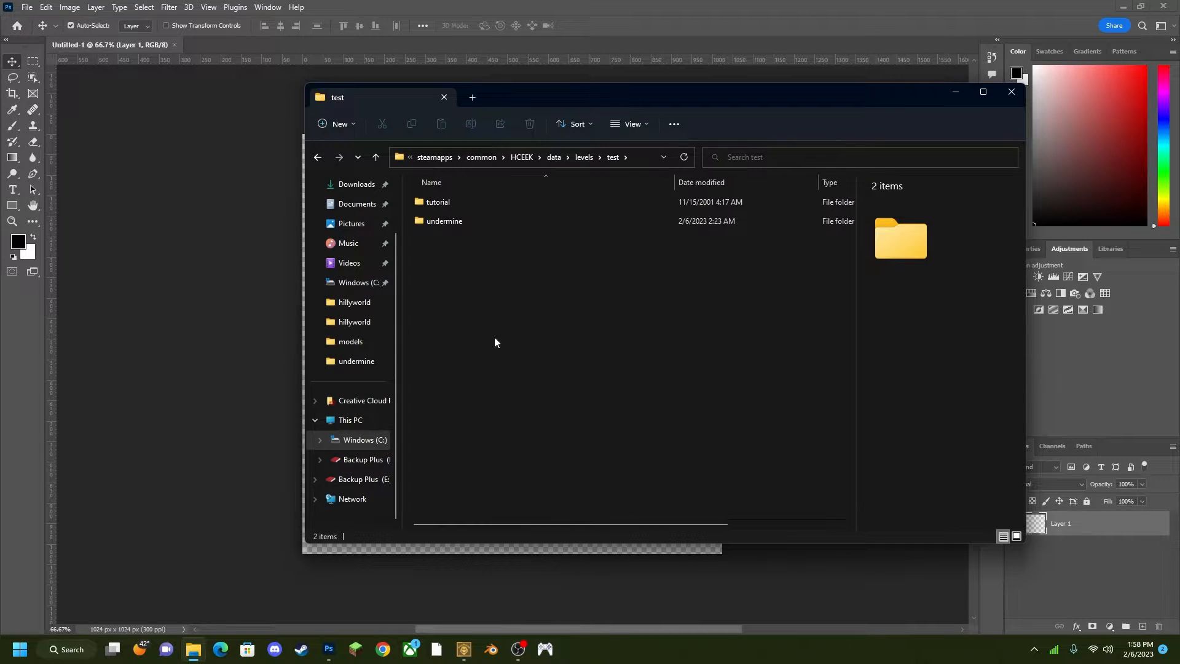
double_click(458, 222)
double_click(459, 201)
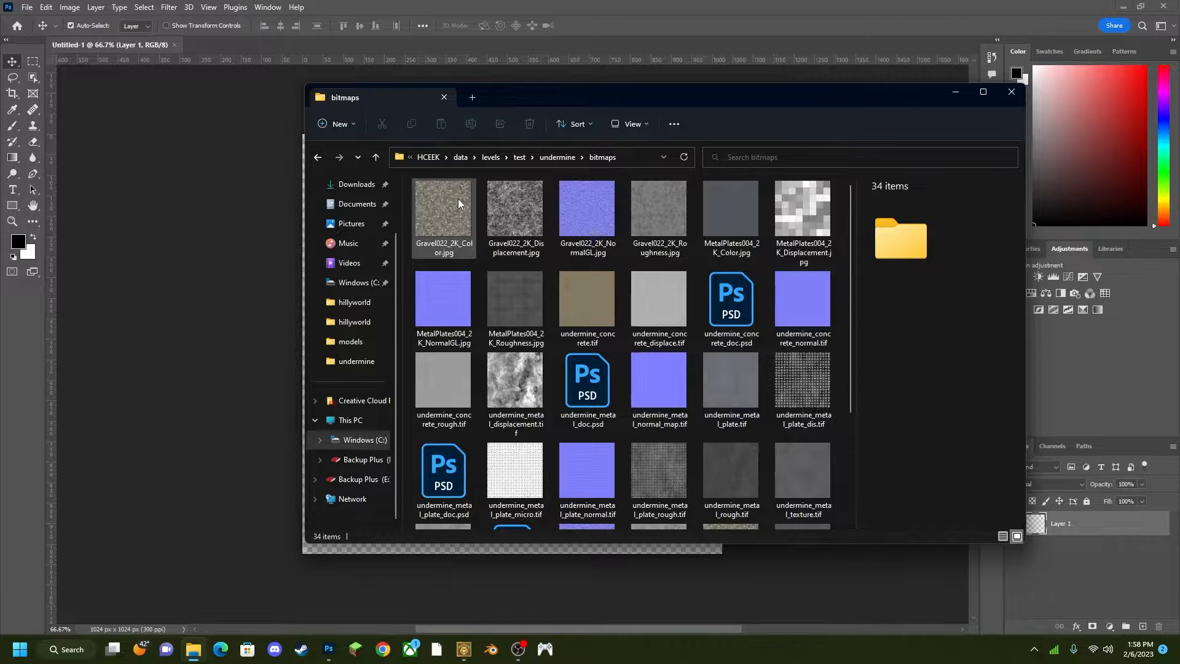
left_click(317, 157)
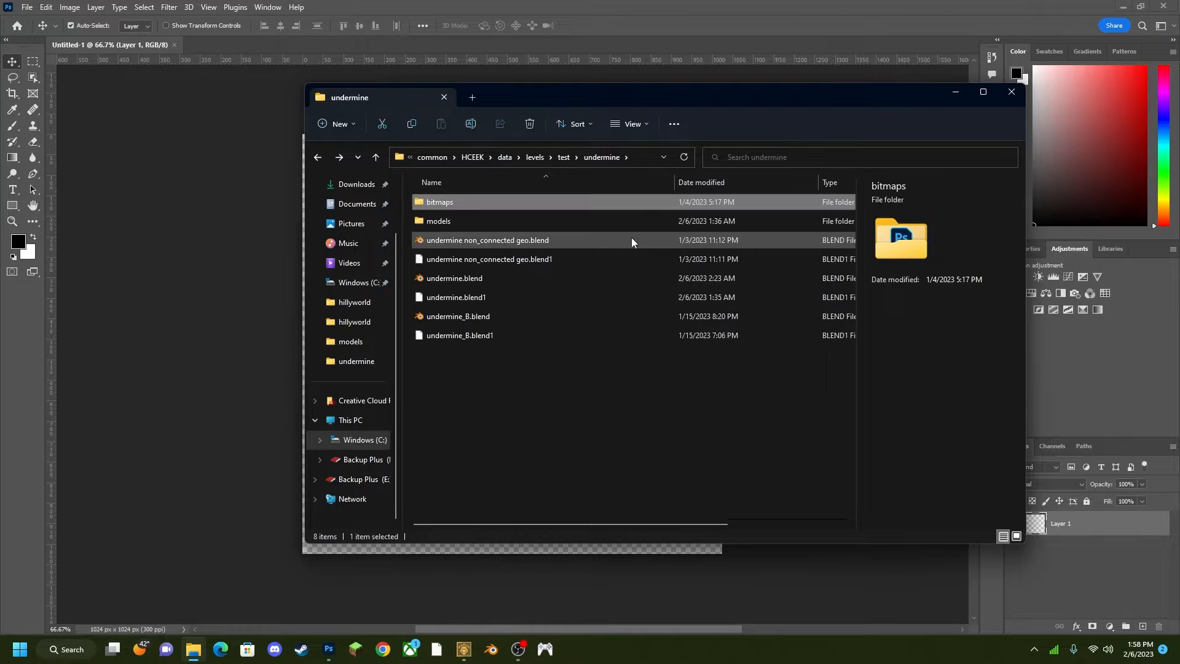
double_click(459, 203)
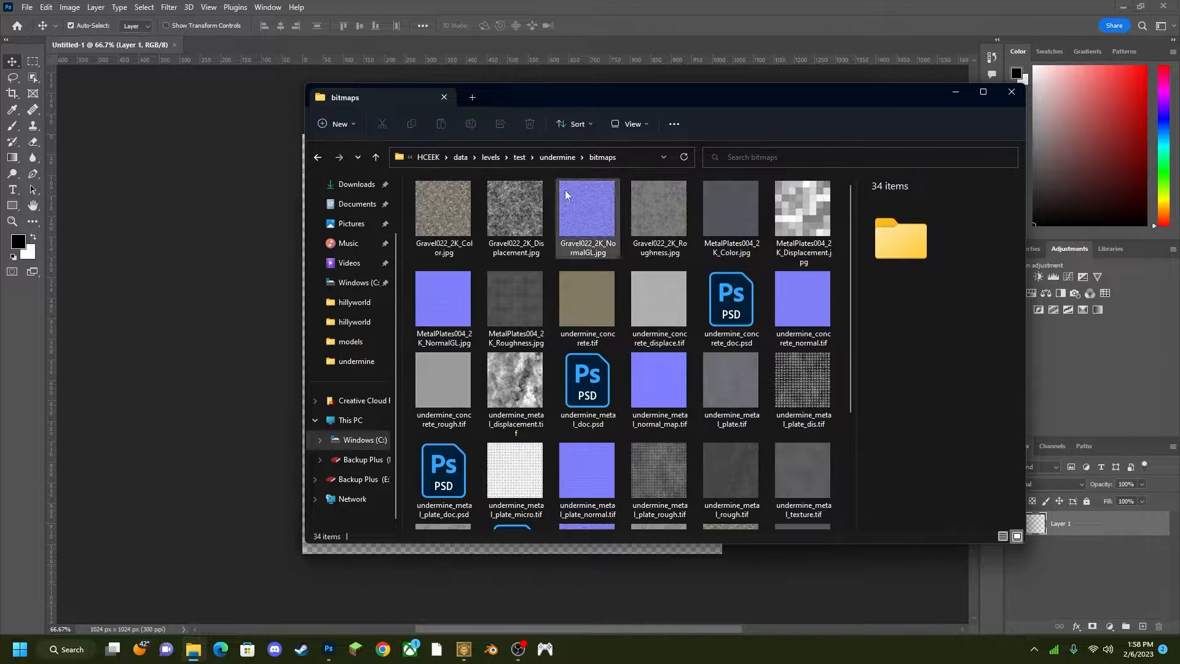
Place undermine_metal_texture.tif from the bitmaps folder into the blank Photoshop document and commit it at 50% scale.
scroll(527, 330, "down", 3)
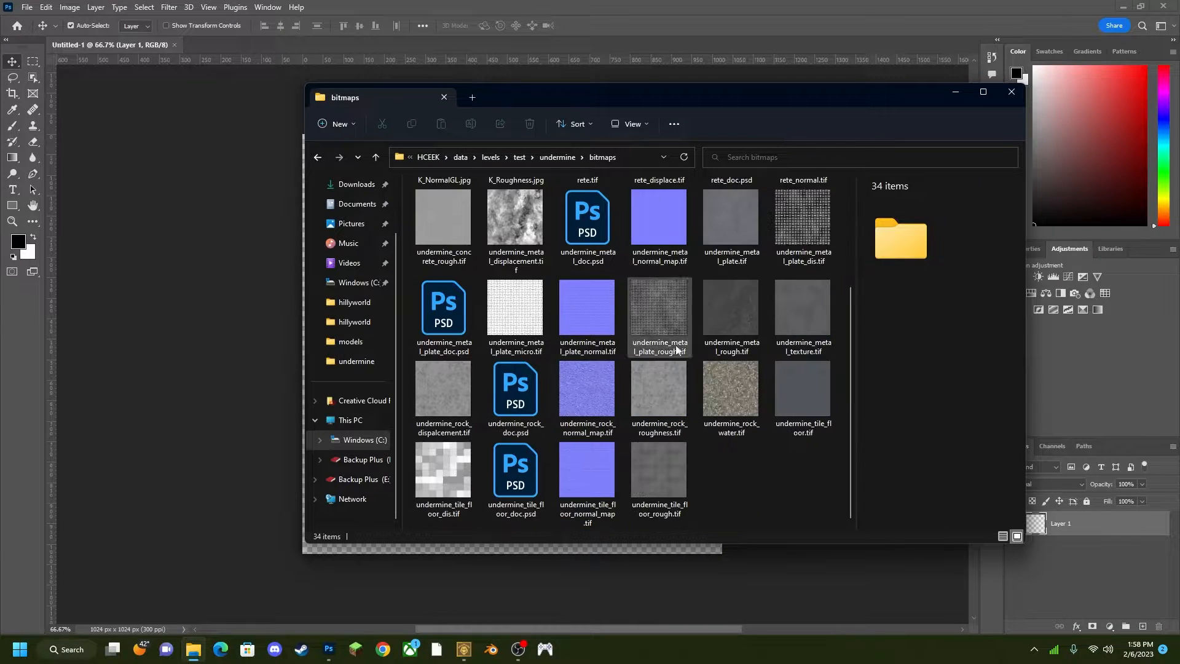
left_click(454, 416)
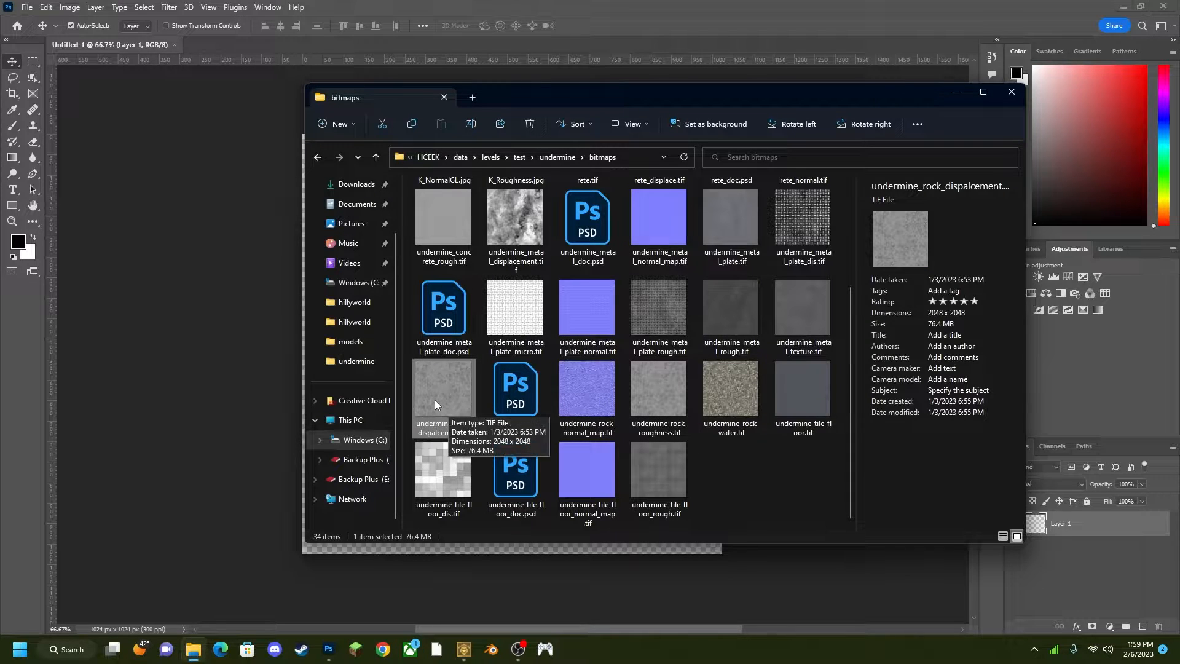
left_click_drag(823, 320, 517, 264)
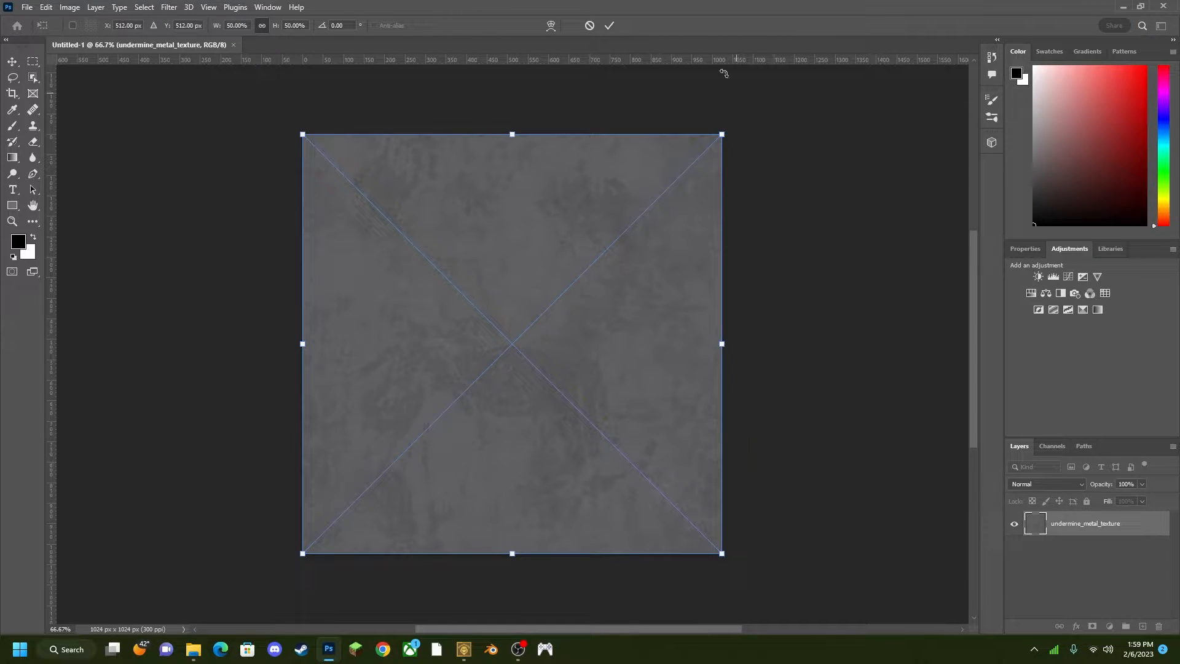
left_click(611, 27)
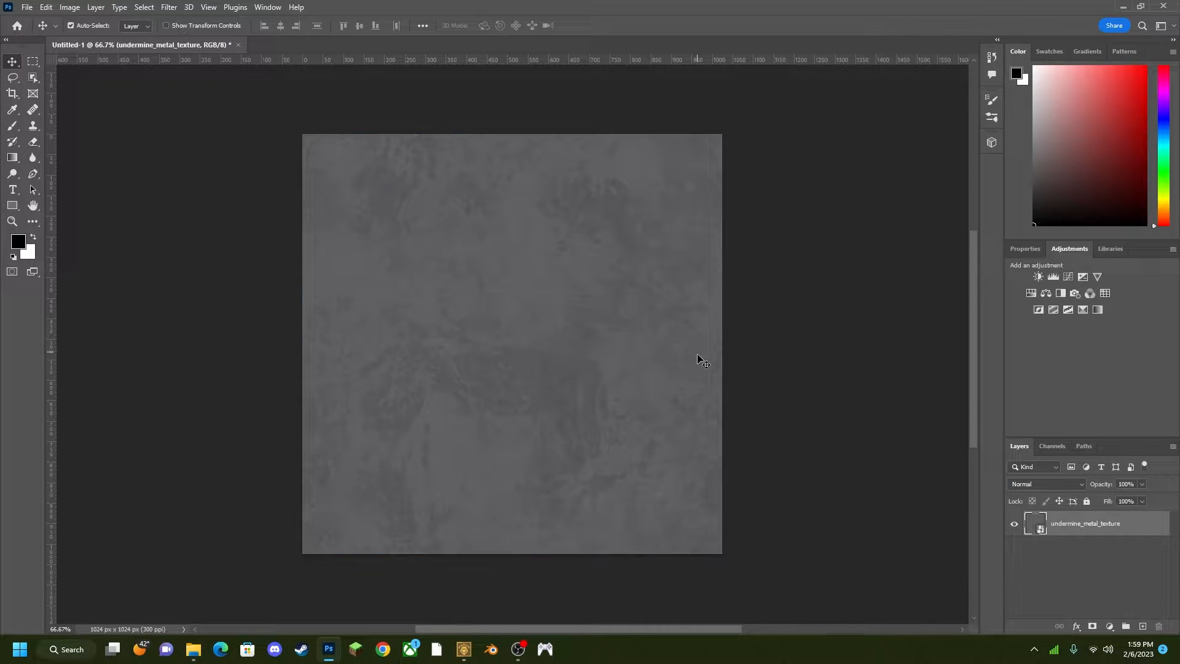
key("z")
mouse_move(490, 366)
left_mouse_down()
mouse_move(554, 360)
mouse_move(498, 371)
left_mouse_up()
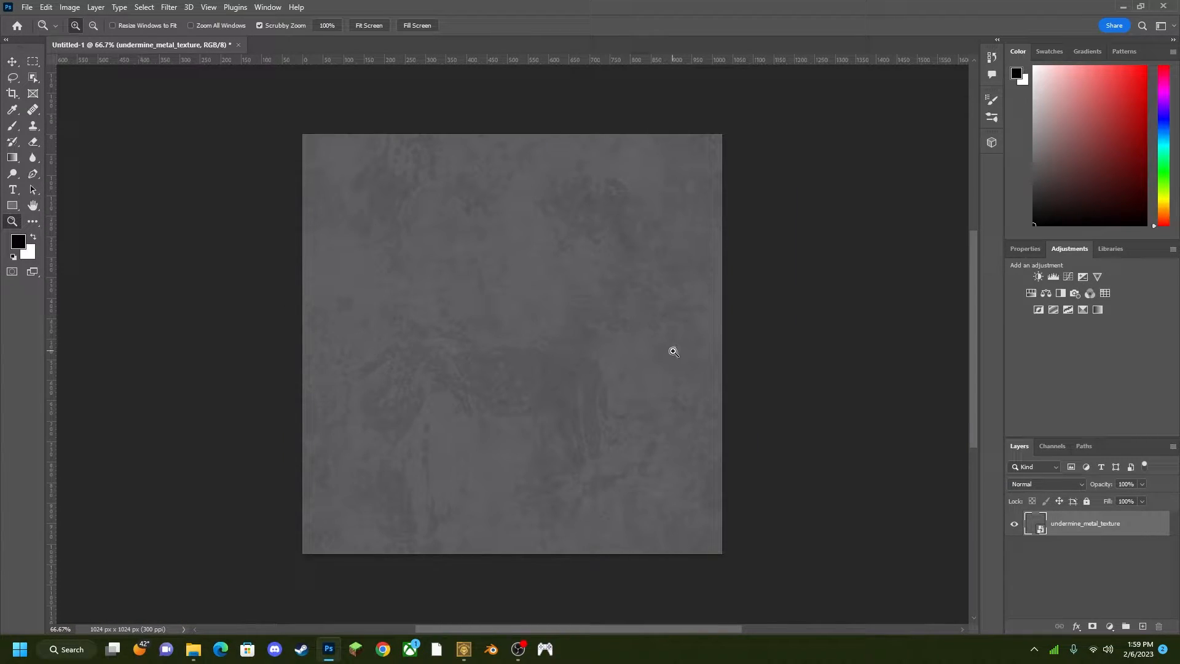
Start saving the document as a TIFF in HCEEK\data\levels\test\undermine\bitmaps.
left_click(27, 8)
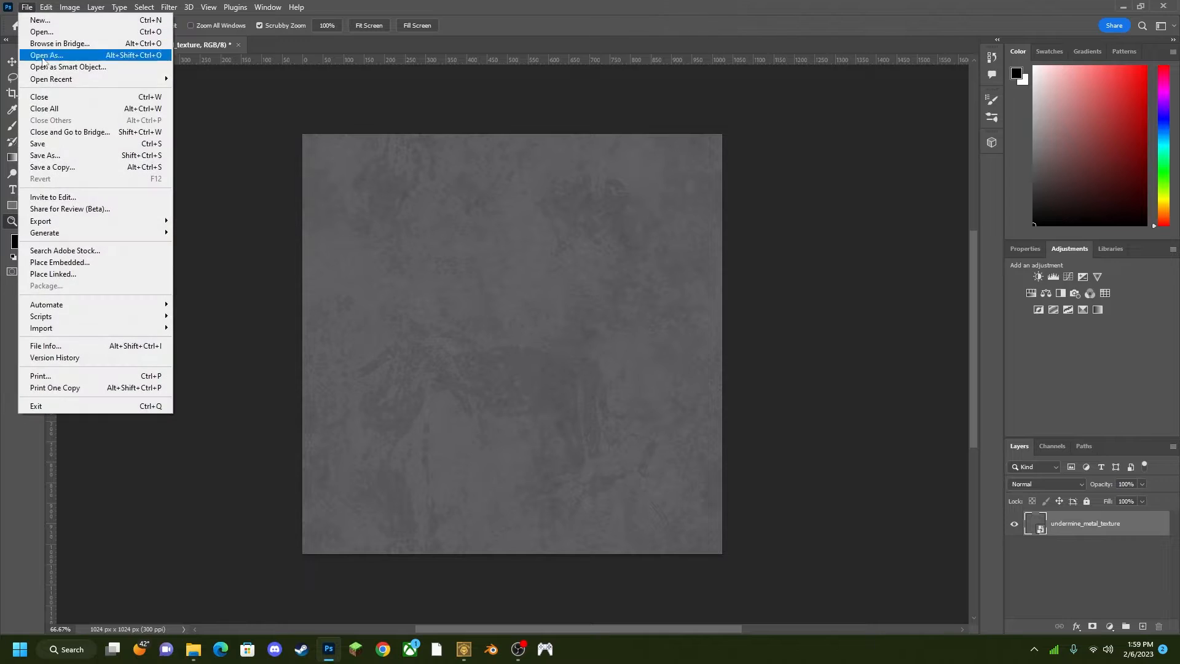
left_click(101, 156)
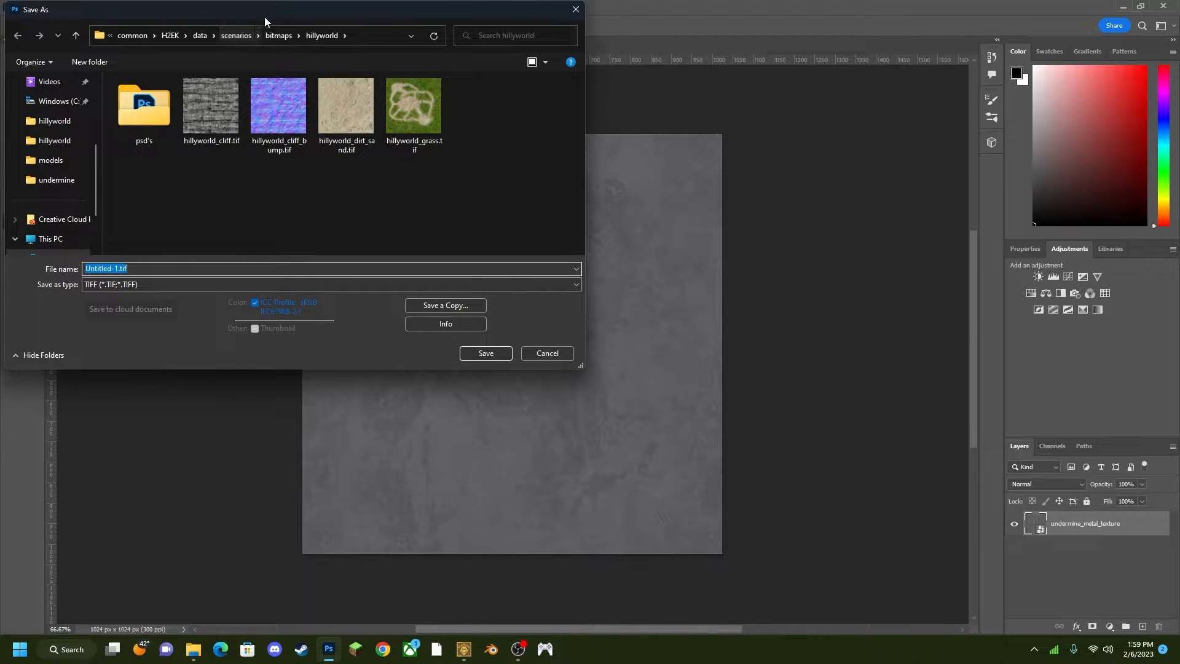
left_click(140, 35)
scroll(184, 213, "down", 1)
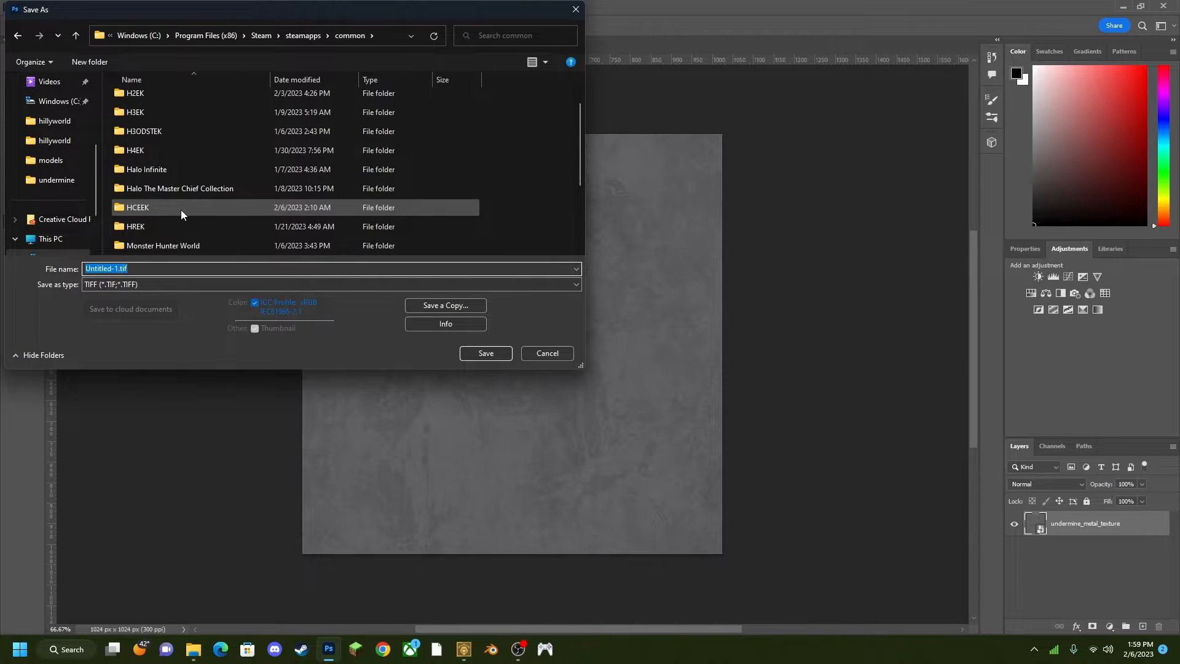
double_click(181, 209)
double_click(172, 114)
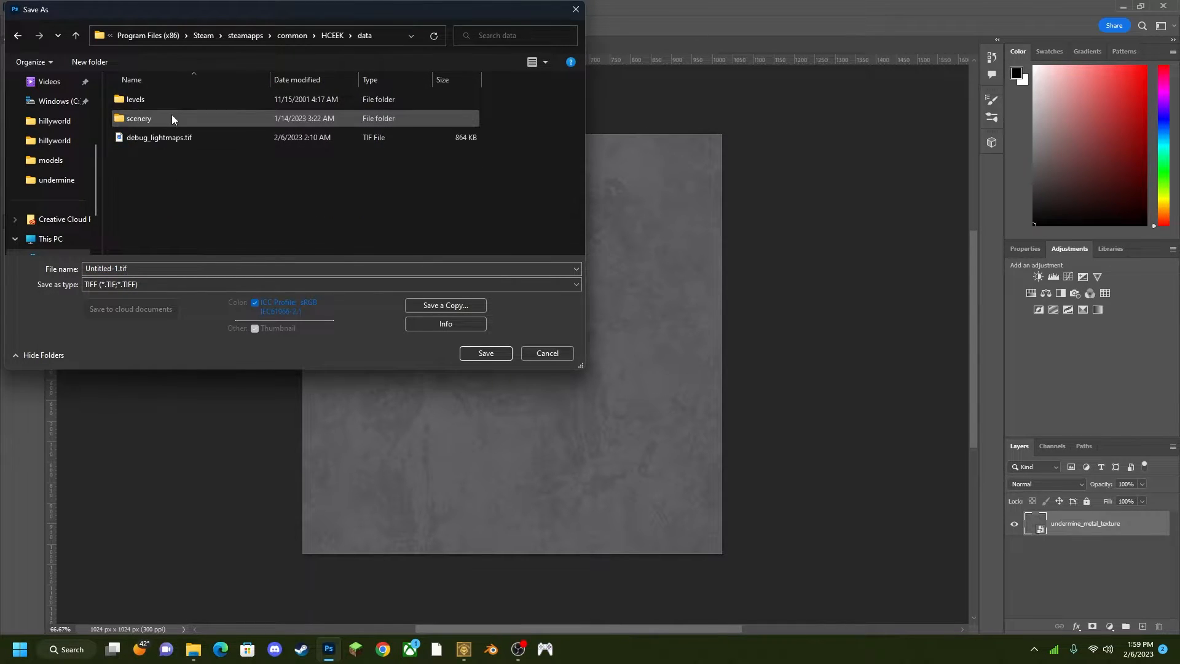
double_click(165, 101)
scroll(176, 233, "down", 3)
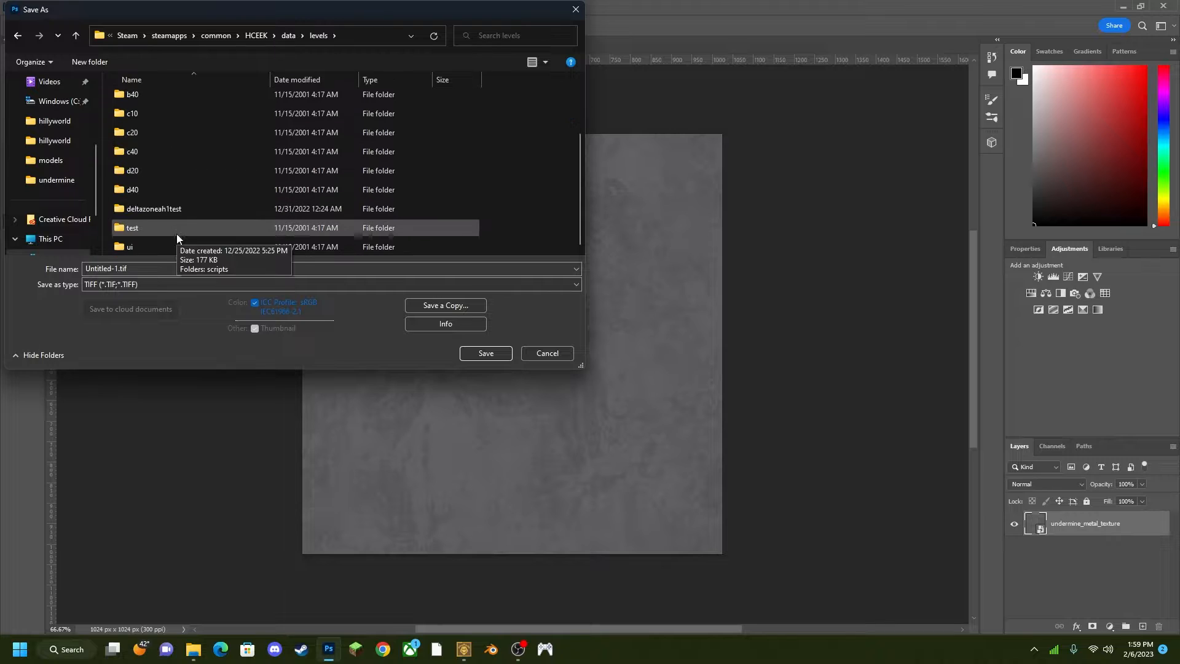
double_click(168, 227)
double_click(163, 116)
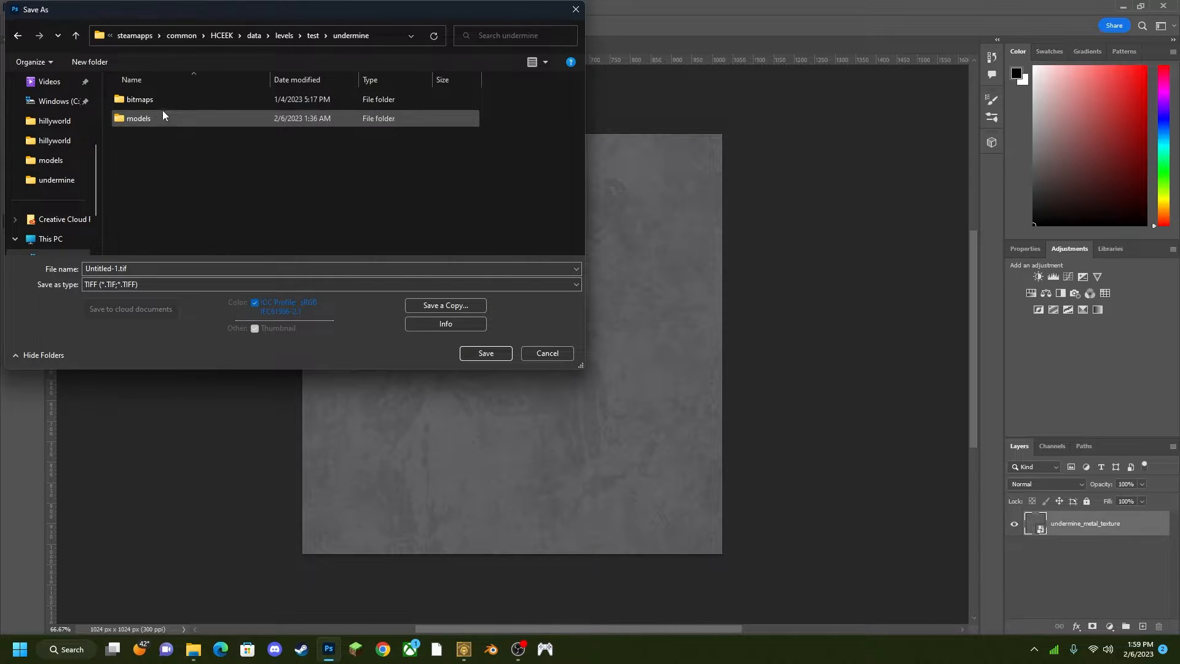
double_click(159, 100)
Look through the existing TIFF textures in the save folder and cancel the save.
scroll(385, 184, "down", 3)
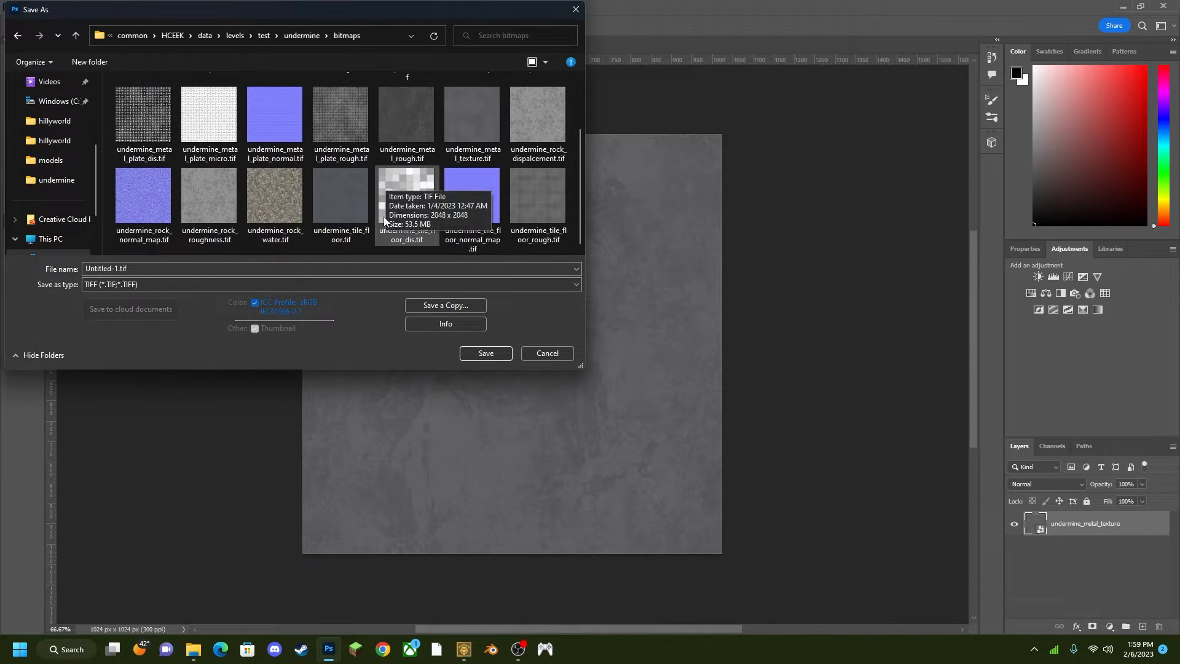
scroll(381, 215, "up", 2)
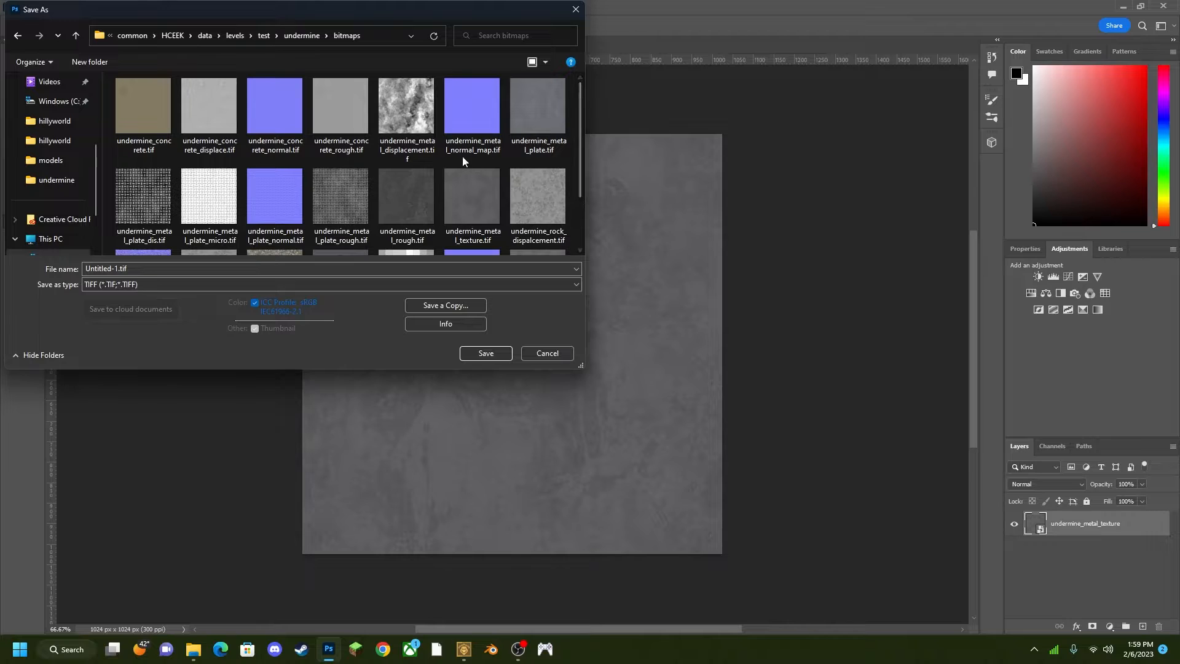
left_click(181, 268)
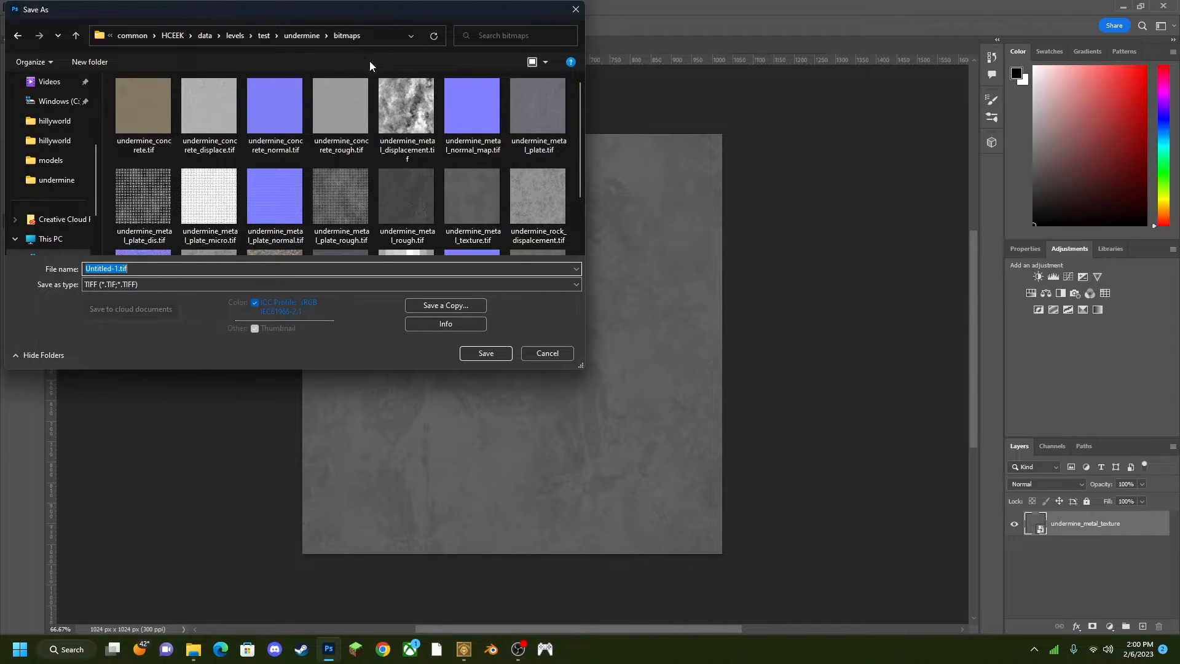
scroll(572, 359, "down", 1)
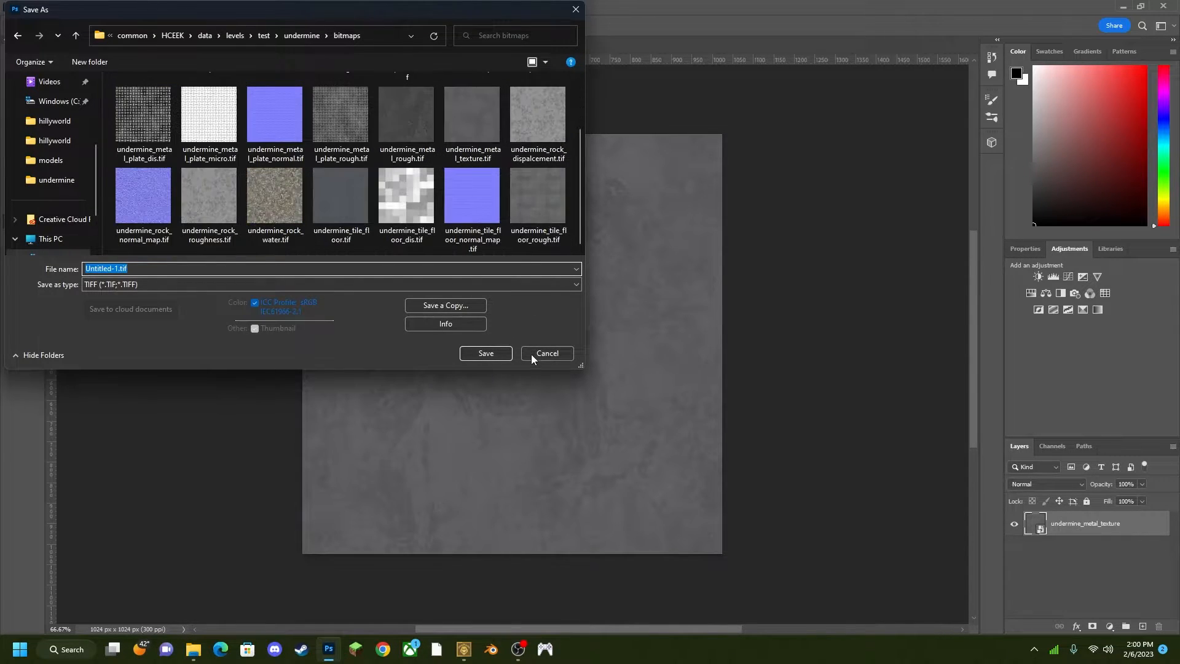
left_click(547, 353)
left_click(464, 649)
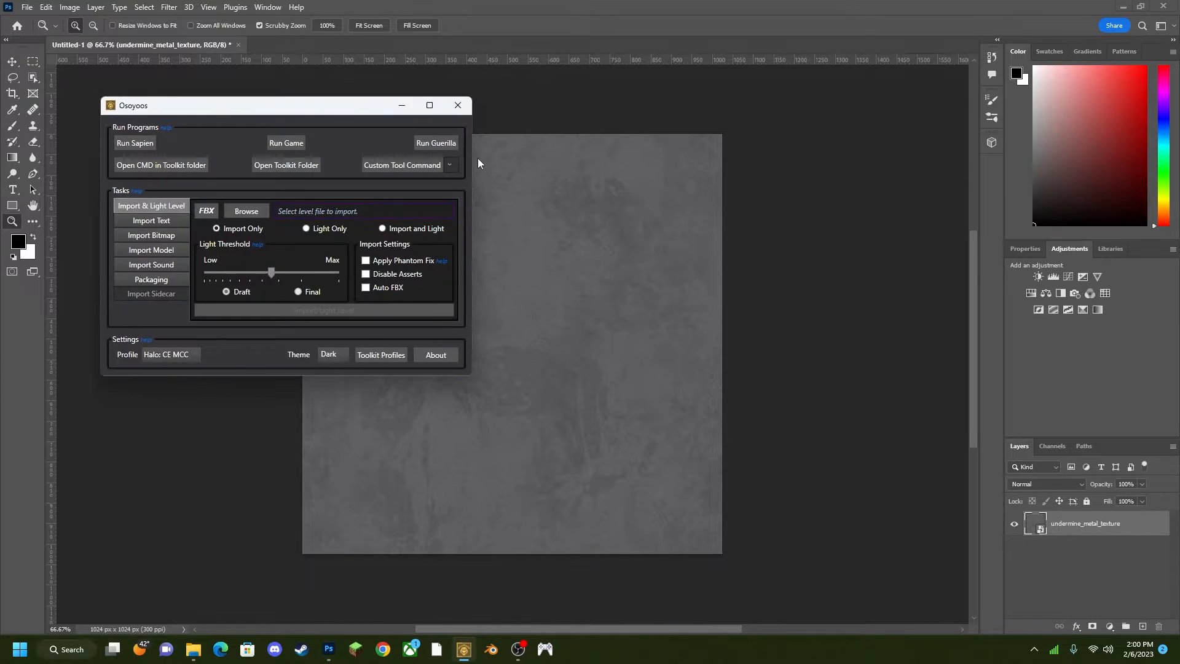
left_click(176, 167)
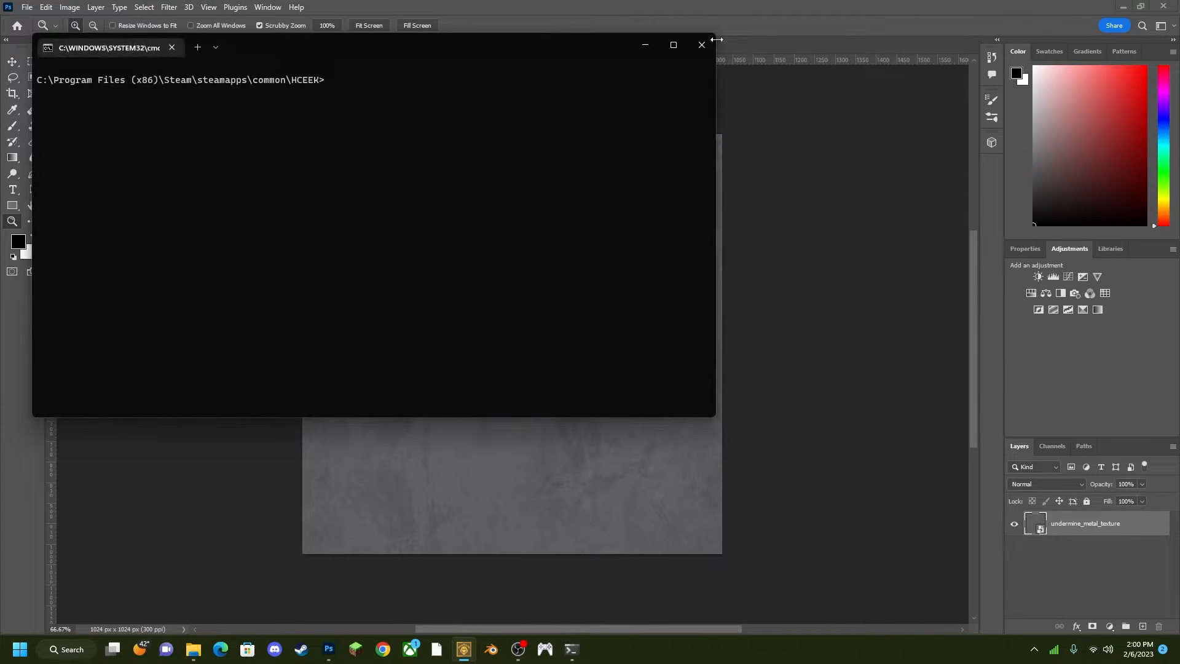
left_click(702, 44)
left_click(462, 111)
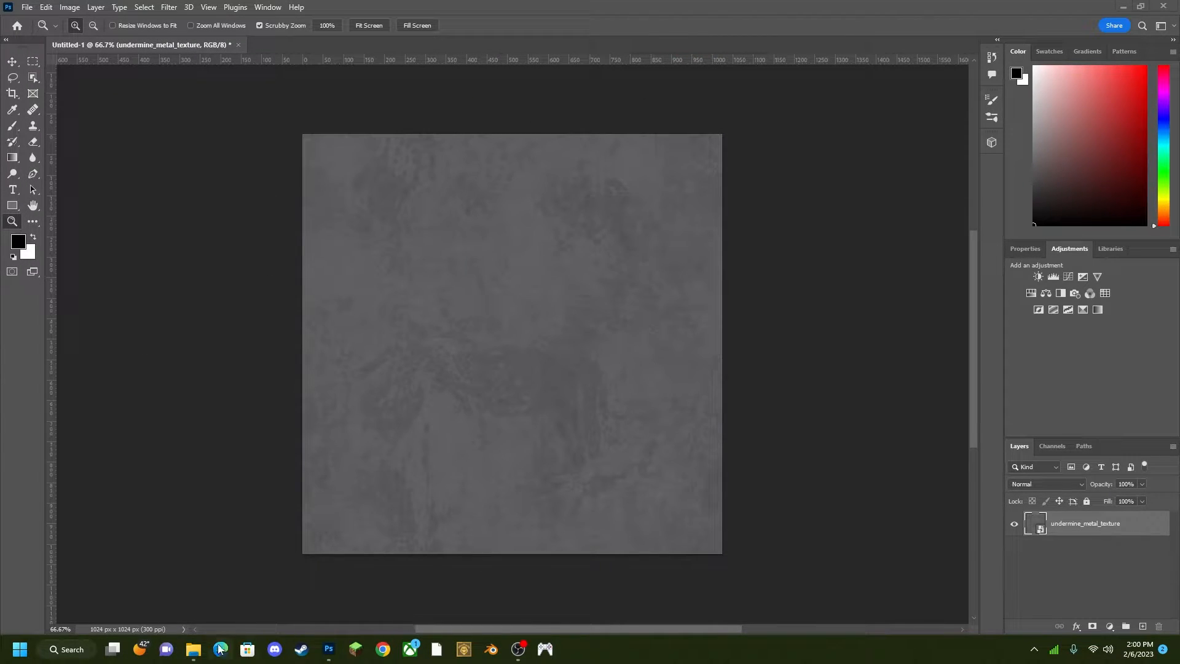
Switch to File Explorer and show the full path of the undermine level's bitmaps folder.
left_click(193, 649)
left_click(638, 158)
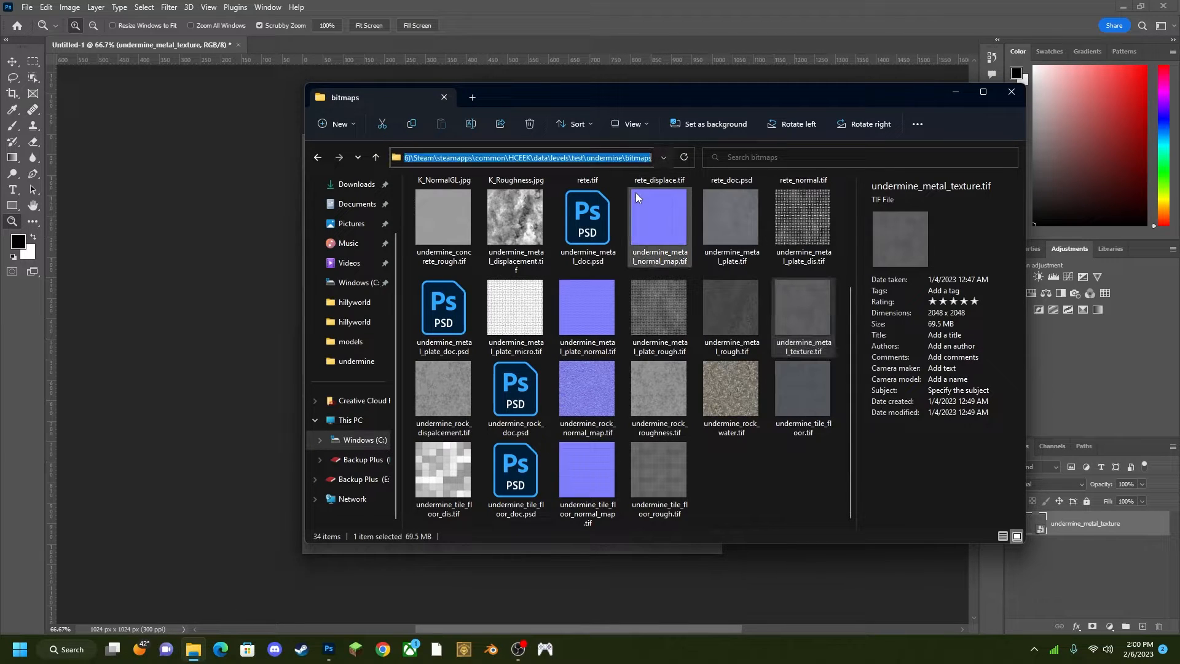
left_click(764, 494)
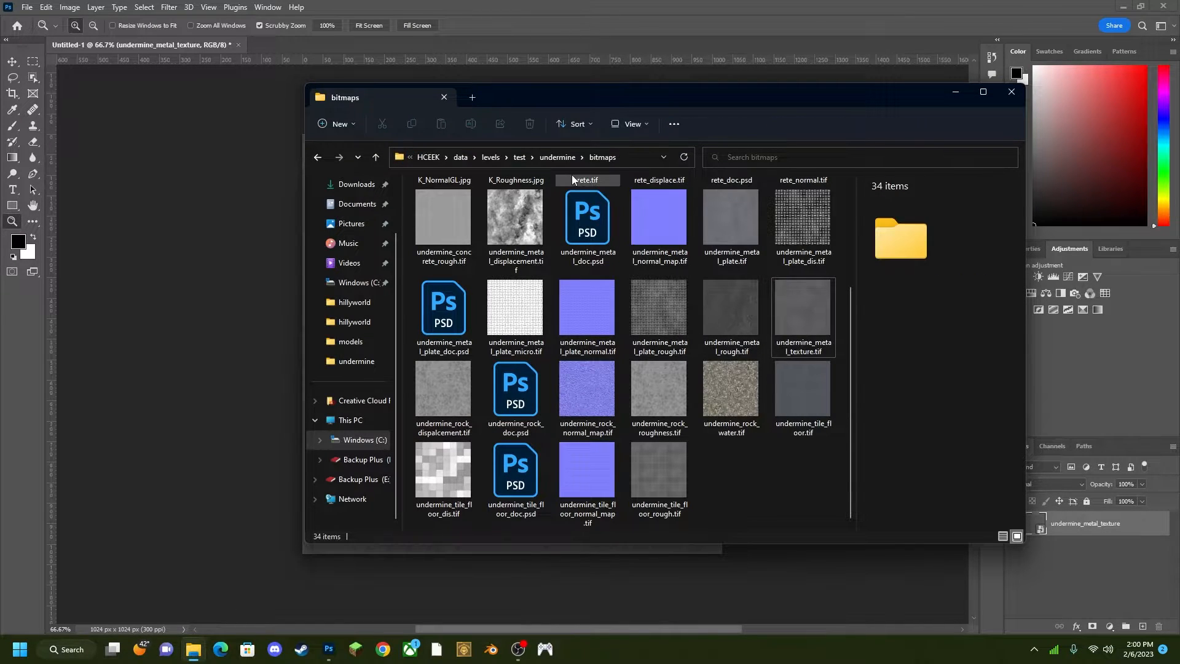
Go up to the HCEEK folder and open a command prompt there.
left_click(424, 157)
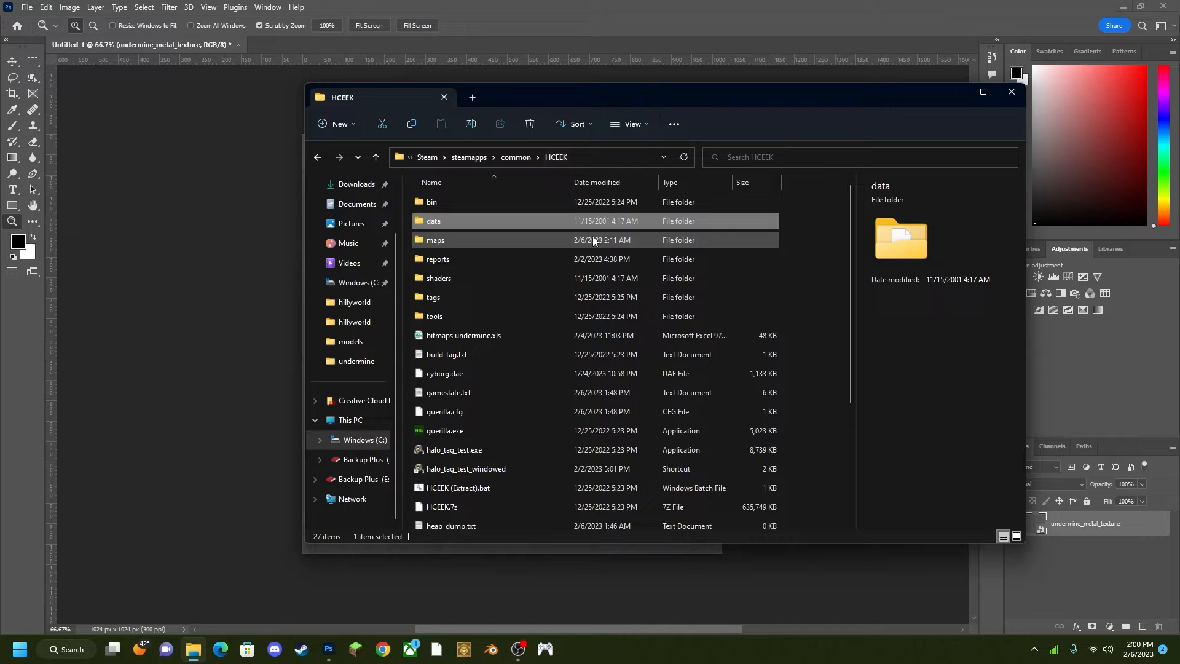
left_click(600, 157)
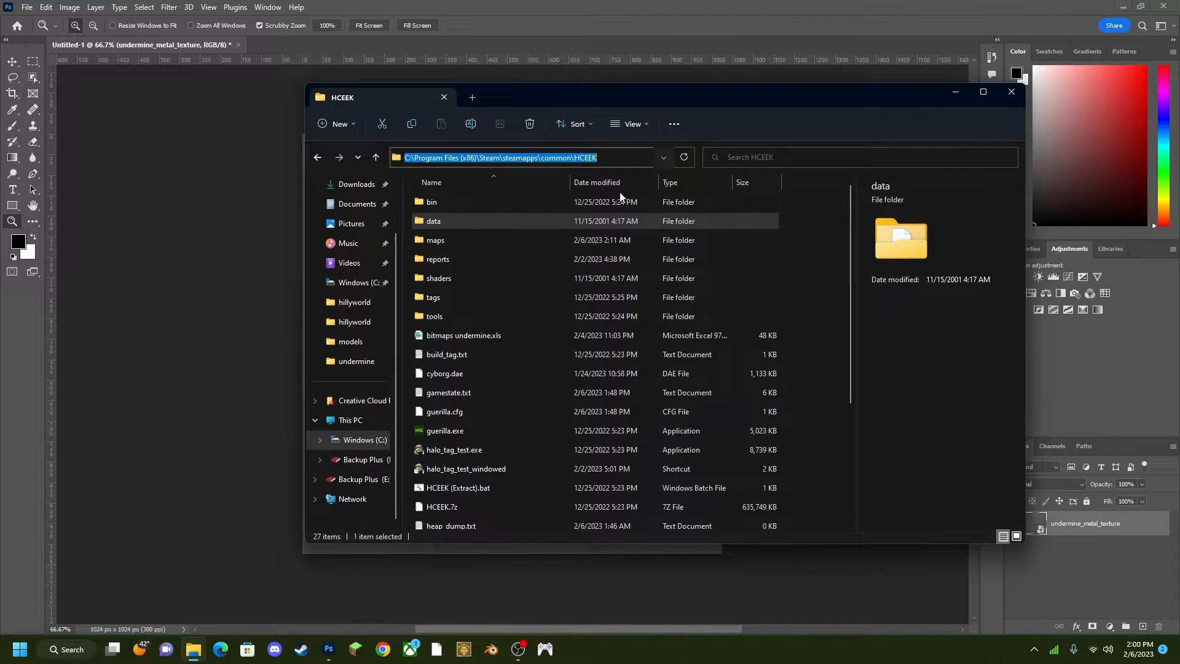
type("cmd")
key("Return")
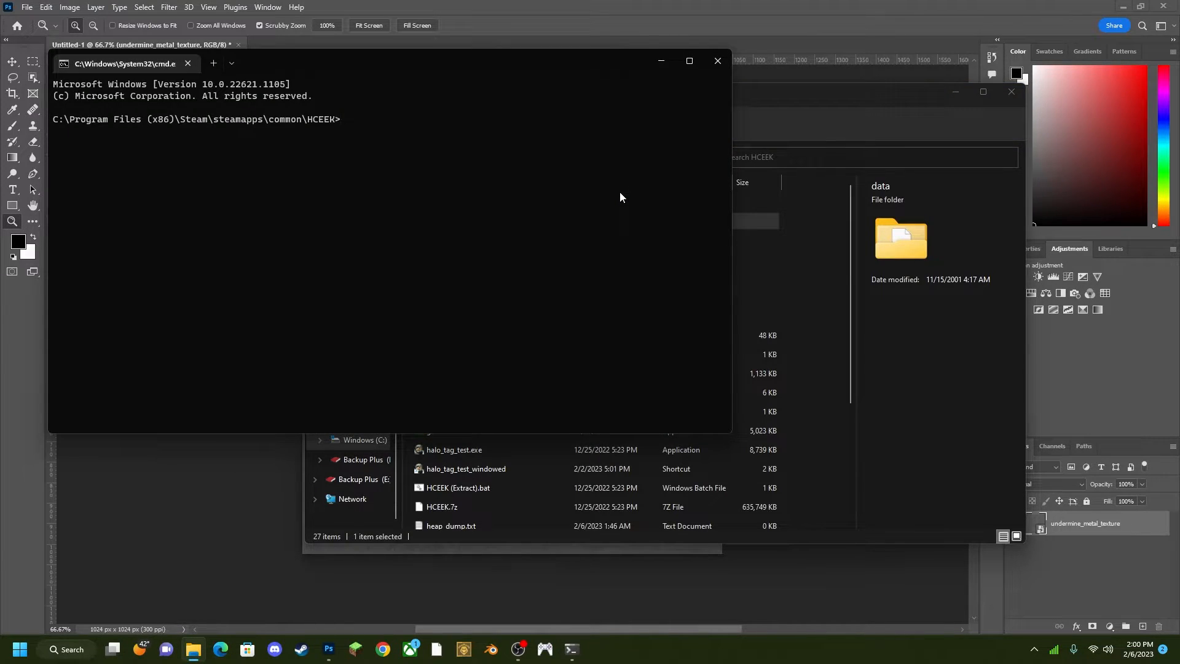
Run tool without arguments, look through its list of available commands and return to the prompt.
type("tool")
key("Return")
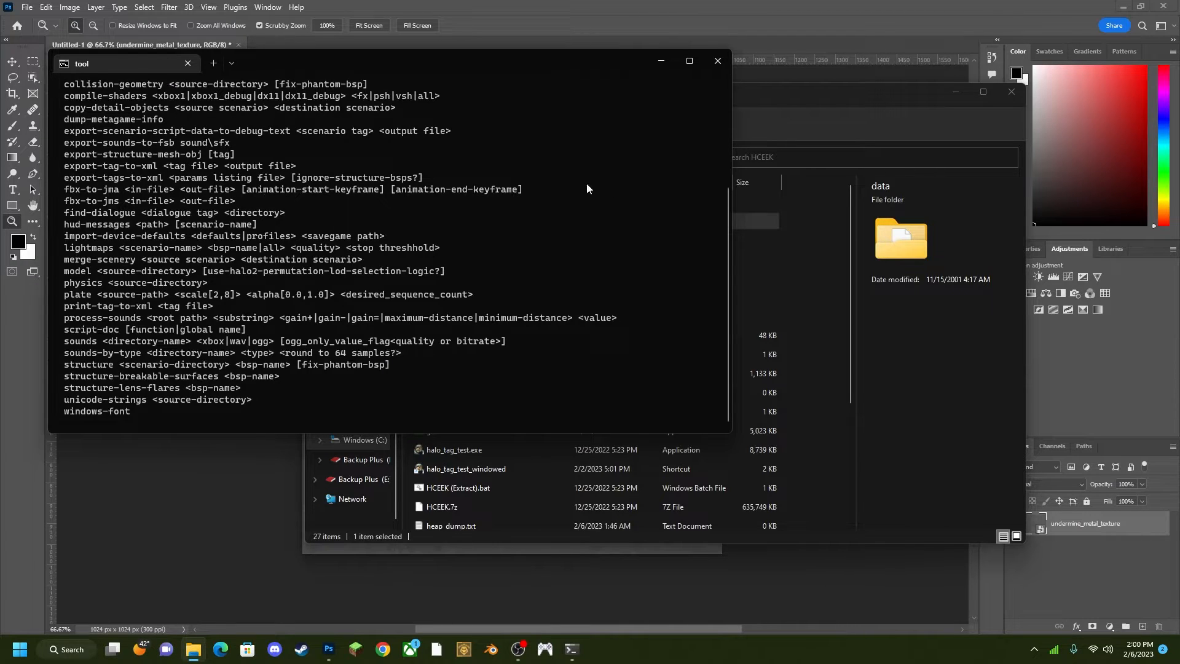
scroll(243, 222, "up", 5)
left_click_drag(65, 170, 489, 174)
key("ctrl+c")
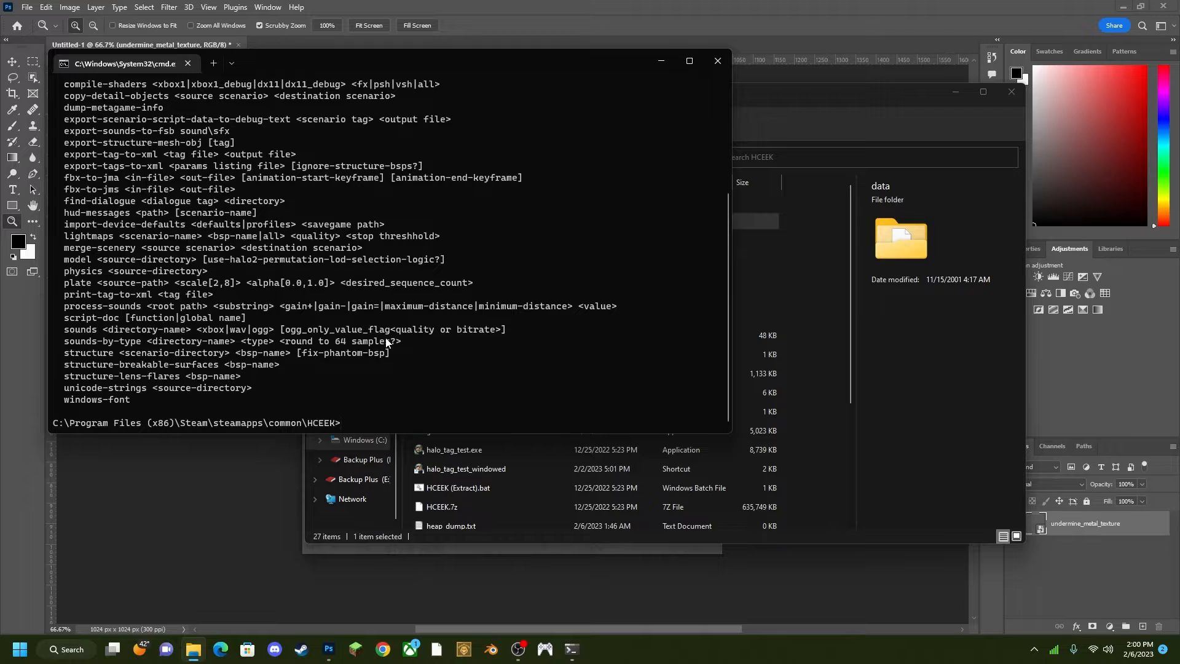
Import the level's textures by running tool bitmaps levels\test\undermine\bitmaps.
type("tool bitmaps levels\\test\\under")
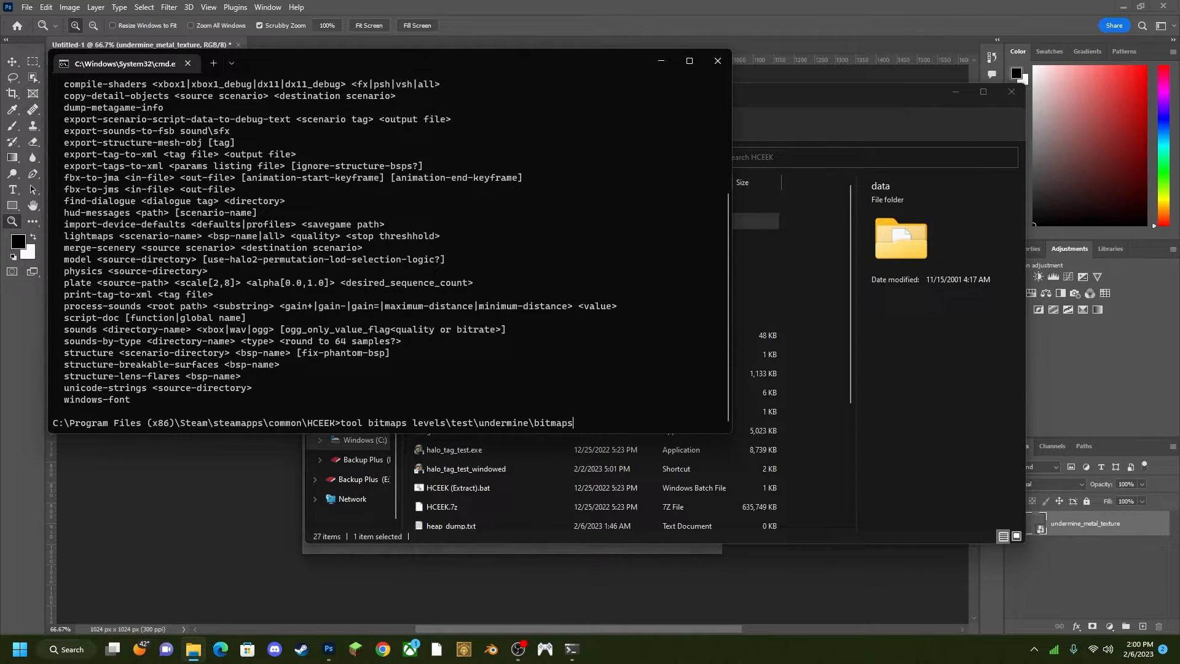
type("mine\\bitmaps")
key("Return")
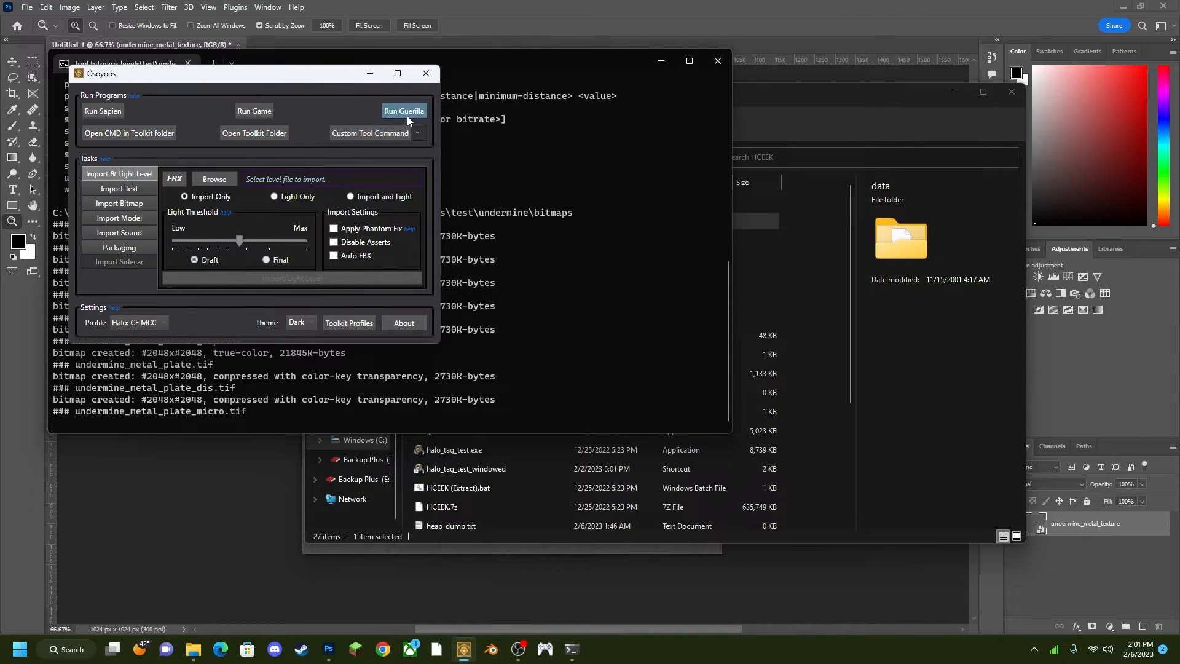
Put the Osoyoos window away and launch guerilla.exe from the HCEEK folder.
left_click(370, 73)
left_click(848, 282)
double_click(478, 429)
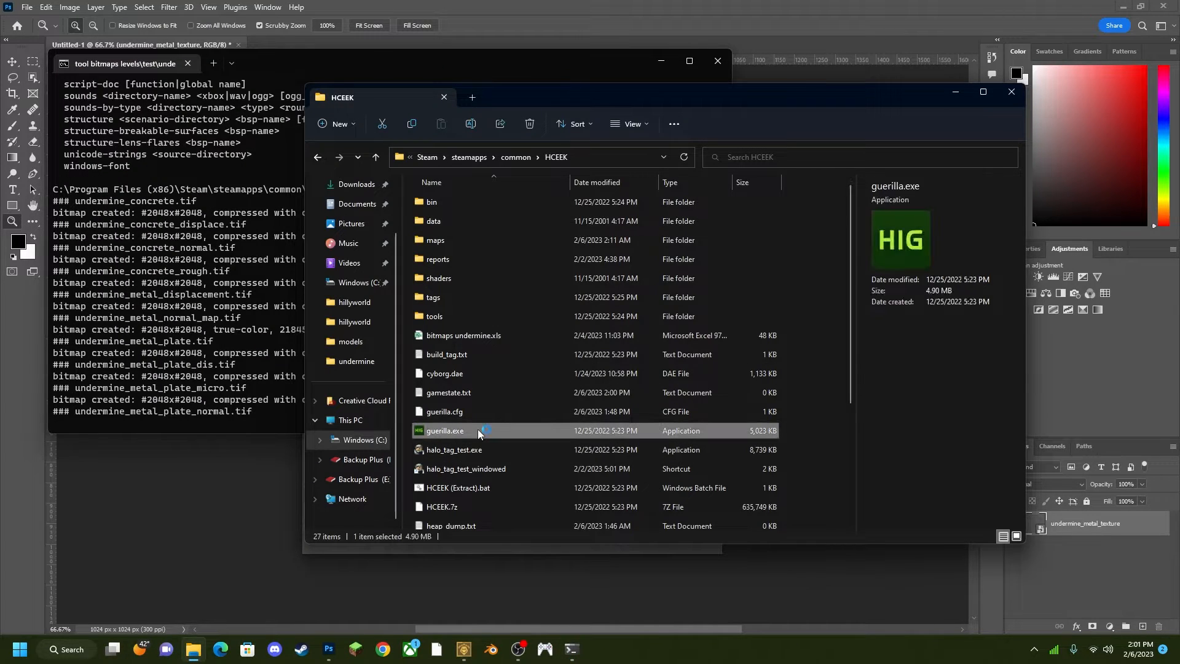
Create a new tag of the shader_environment group.
left_click(10, 19)
left_click(25, 31)
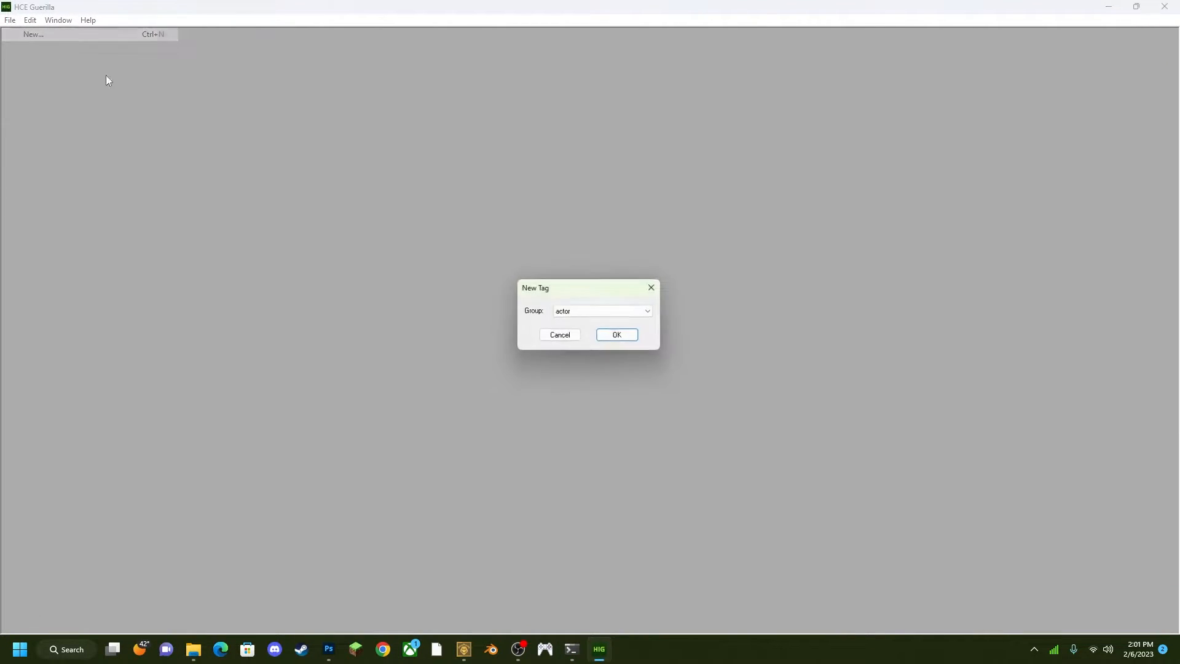
left_click(620, 311)
left_click_drag(650, 353, 665, 497)
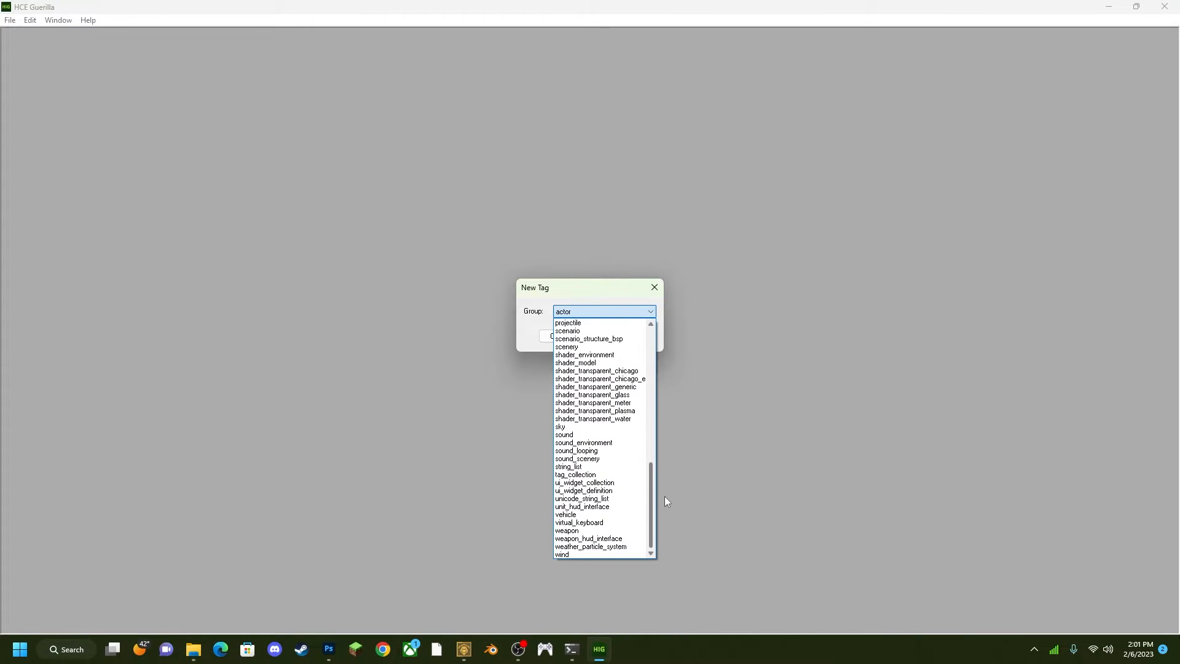
left_click(616, 358)
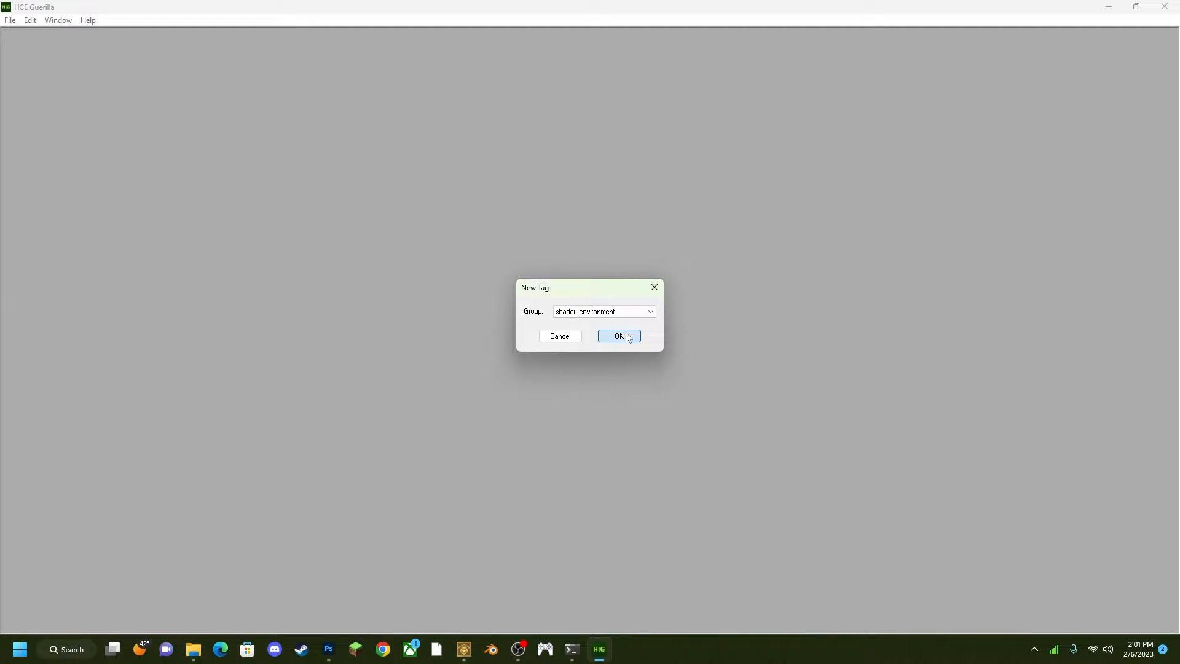
left_click(619, 337)
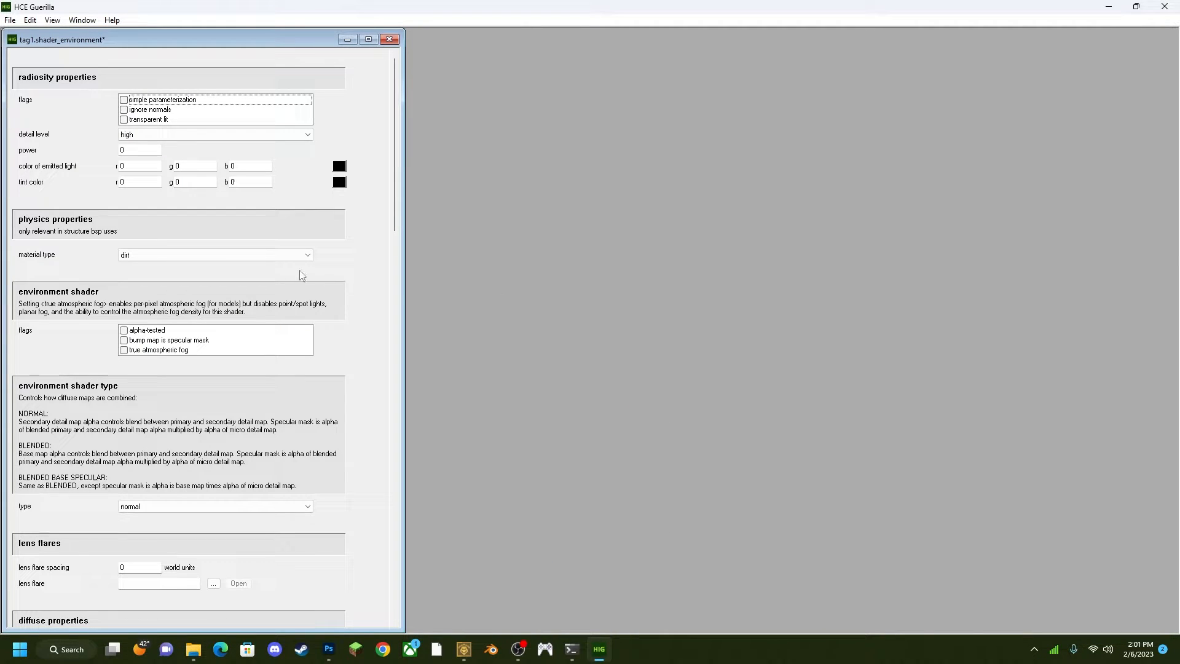
Keep dirt as the shader's material type and assign rock color.bitmap from the undermine bitmaps folder as its base map.
left_click(261, 255)
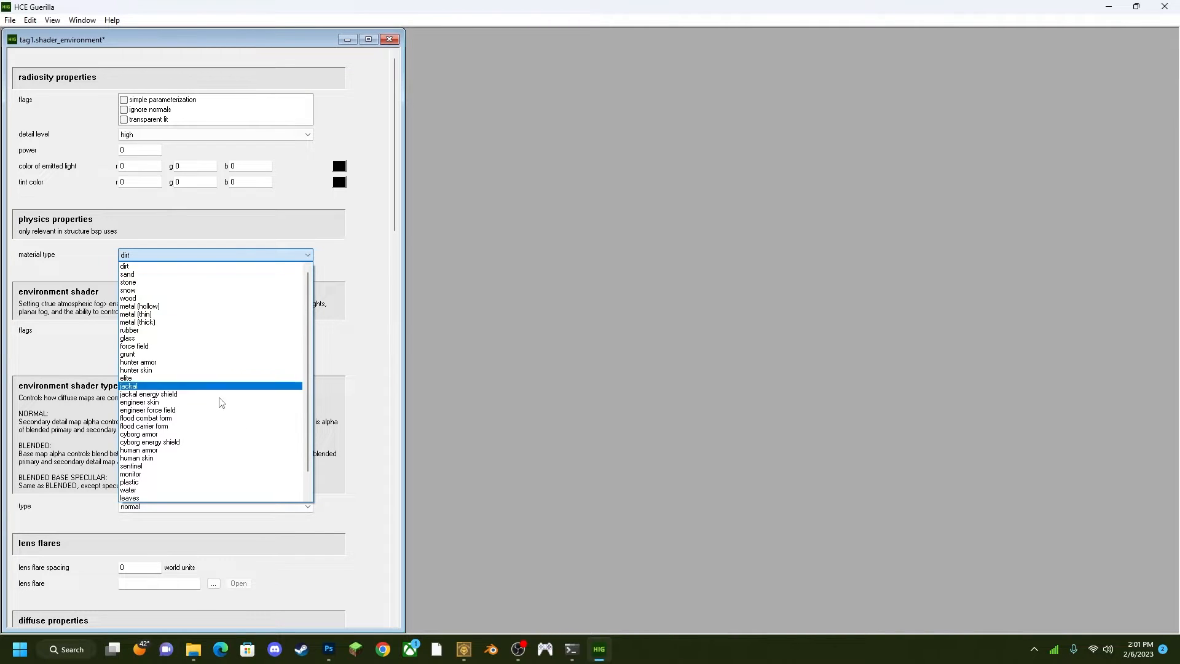
left_click(163, 257)
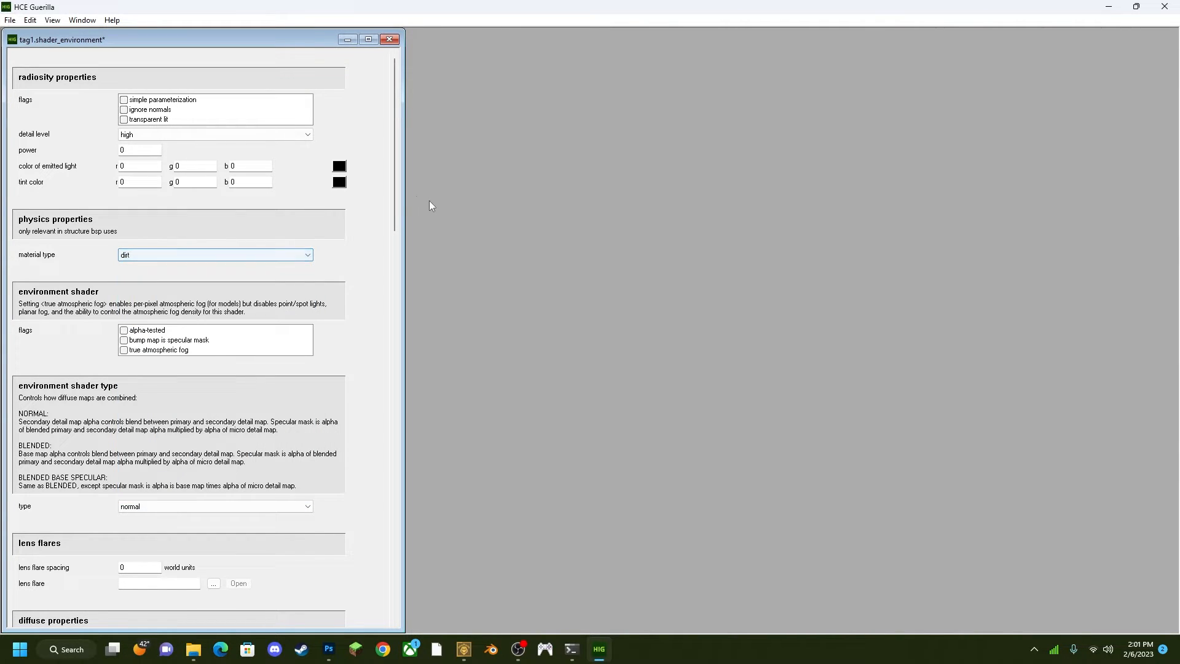
left_click_drag(402, 202, 383, 328)
left_click(213, 230)
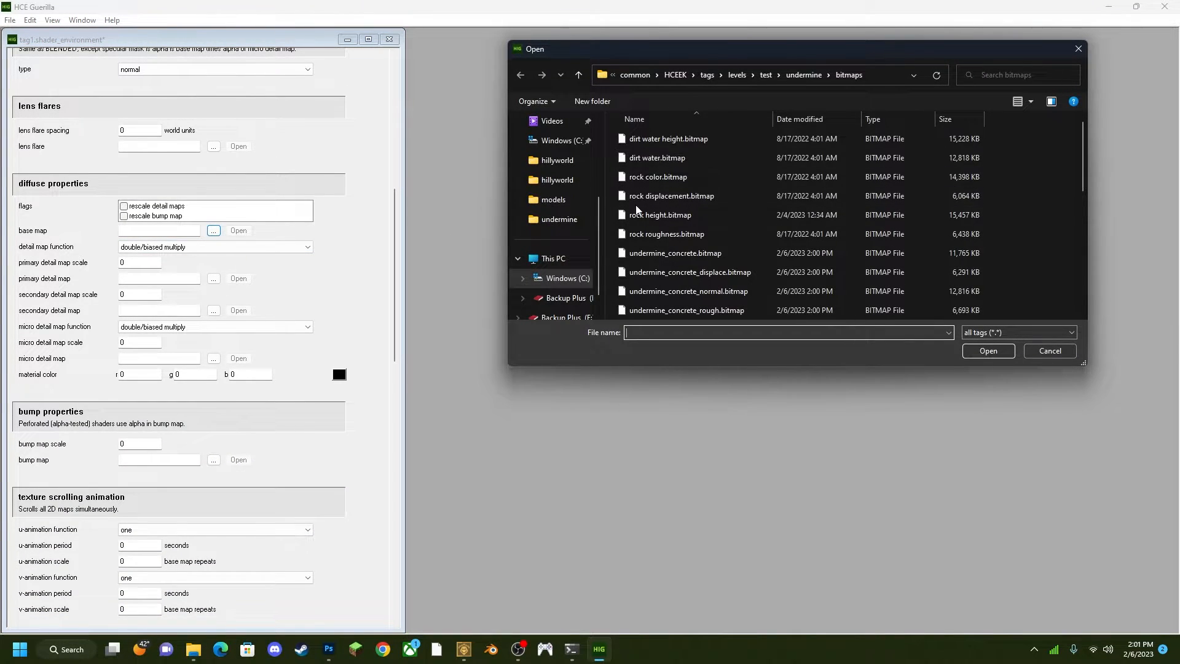
left_click(678, 178)
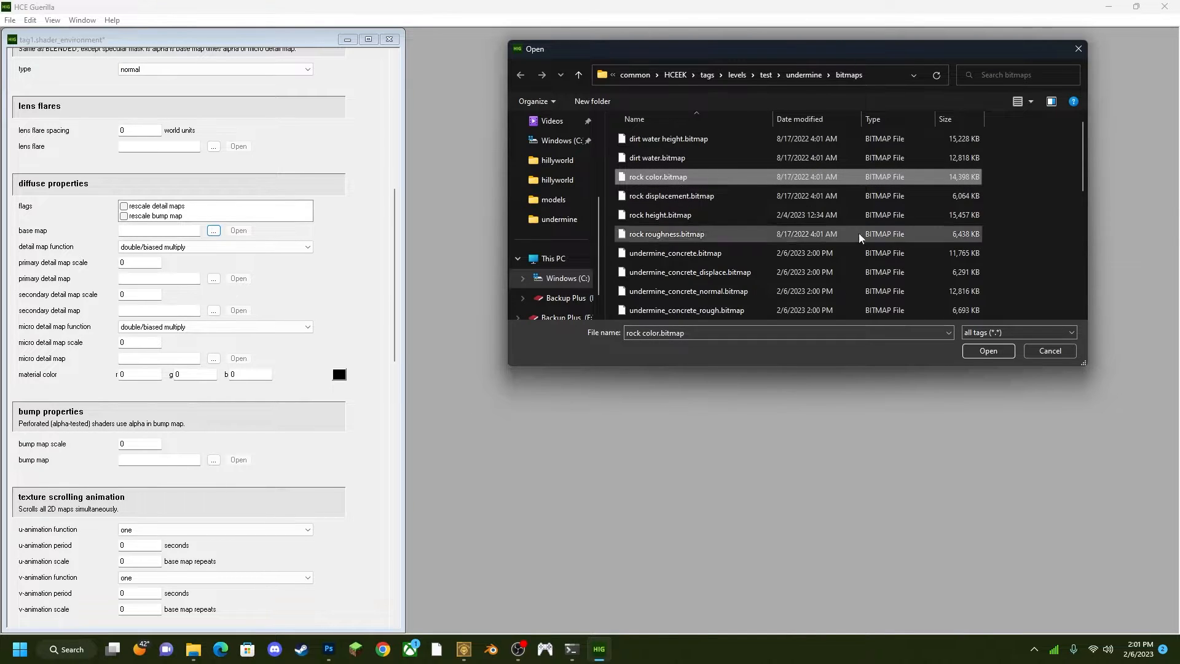
left_click(983, 351)
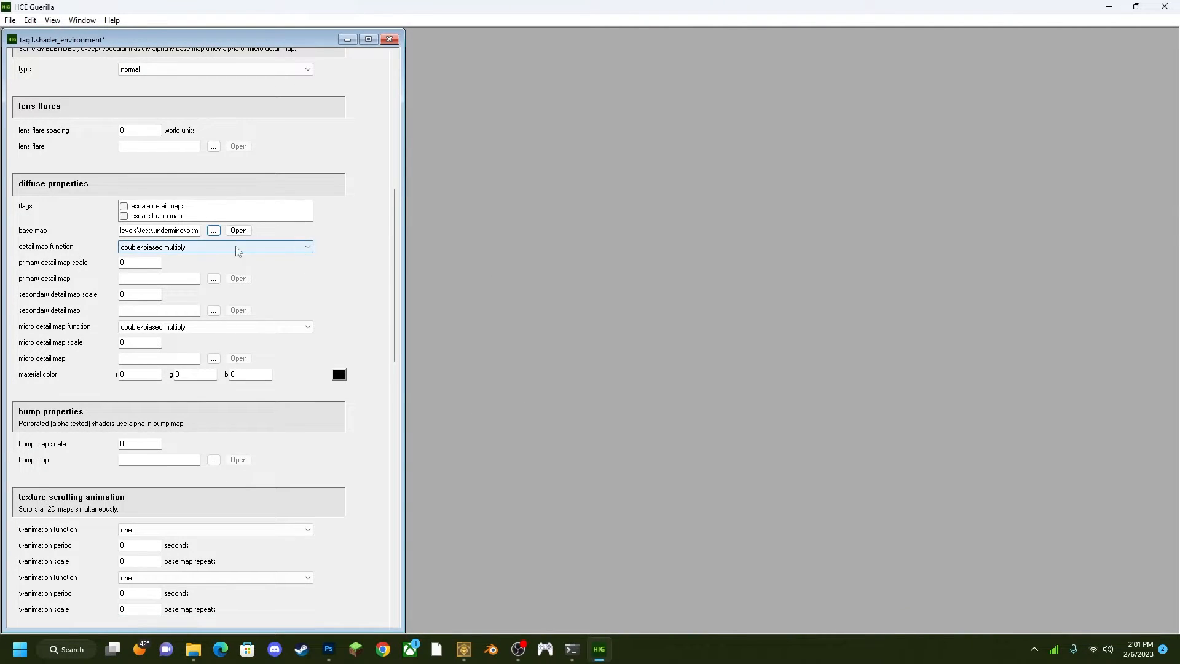
Open the base map's bitmap tag, examine the rock texture in the bitmap viewer and close both windows.
left_click(239, 230)
left_click(158, 73)
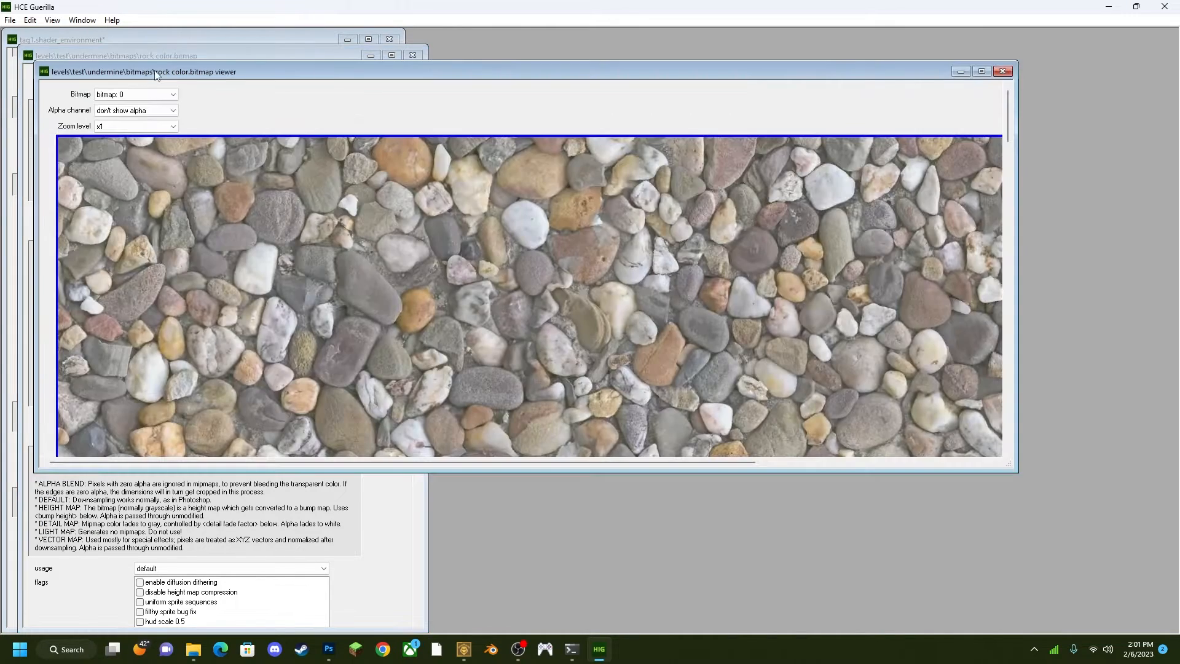
scroll(471, 329, "down", 10)
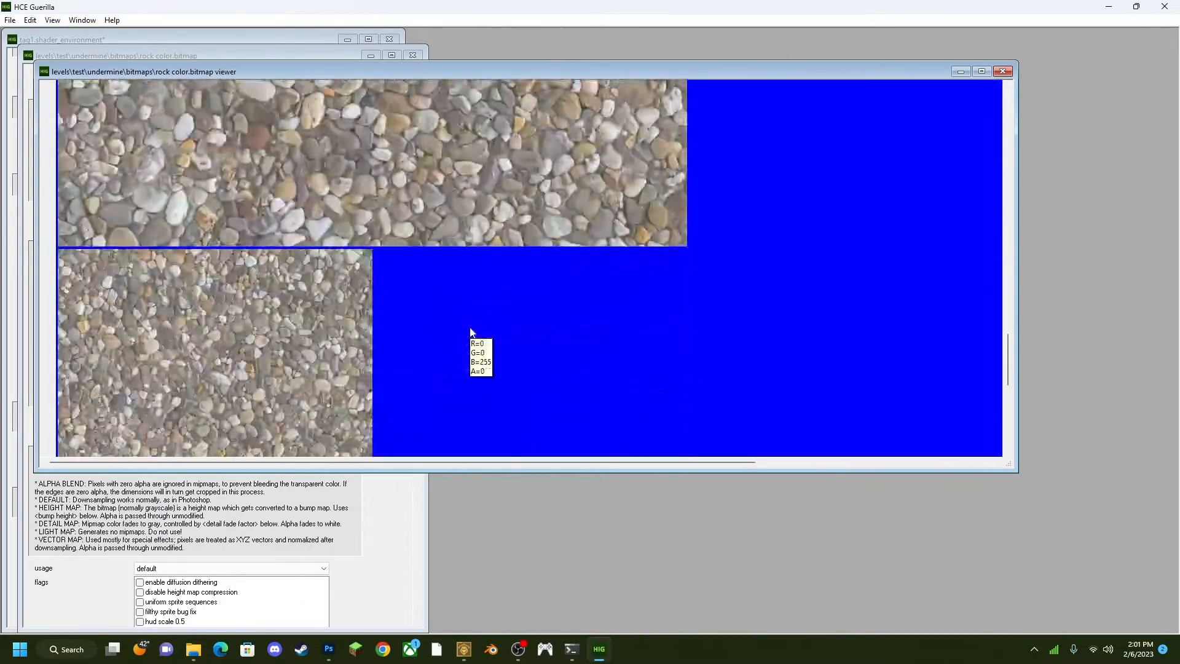
scroll(470, 329, "down", 10)
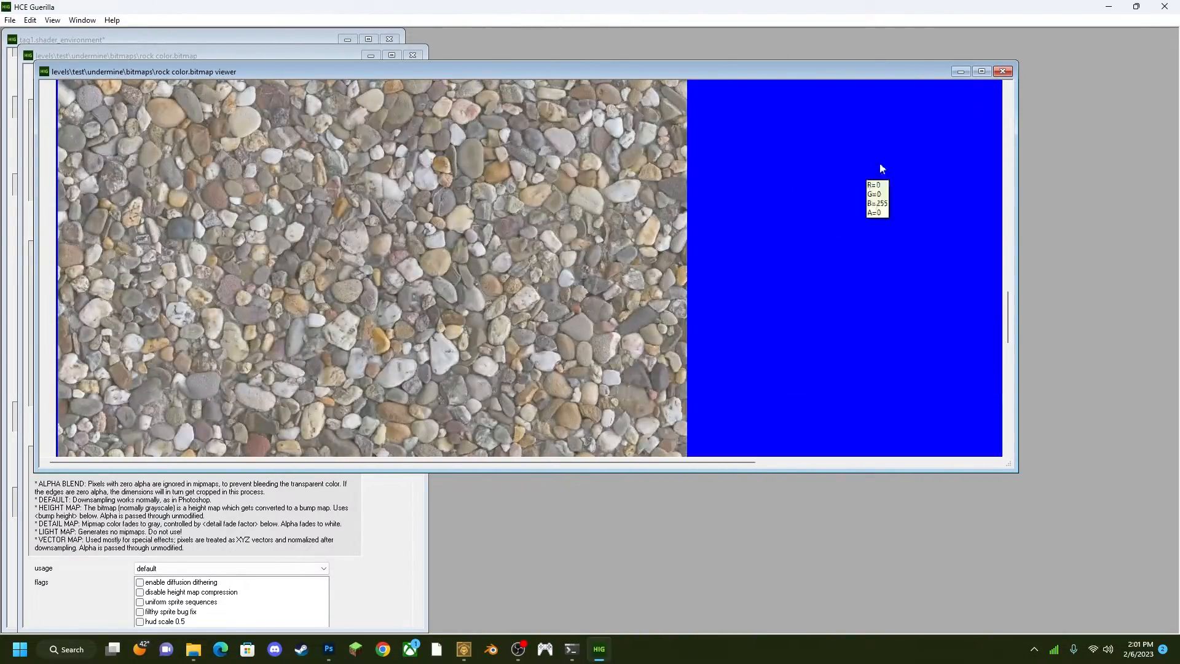
left_click(1002, 72)
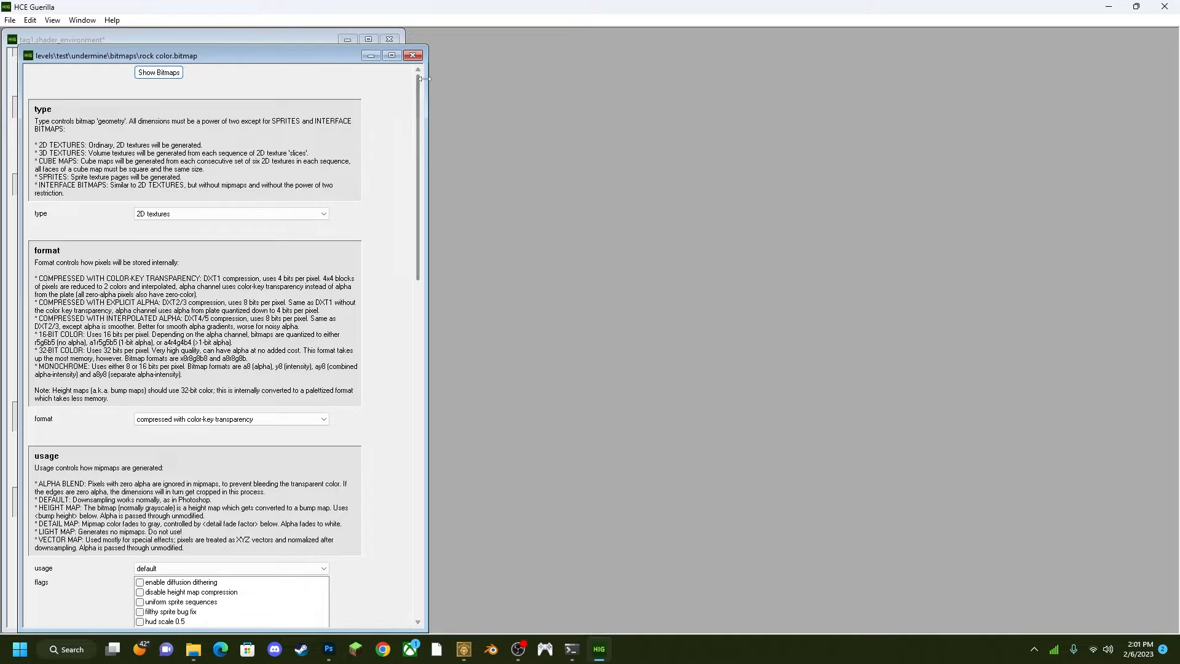
left_click(412, 55)
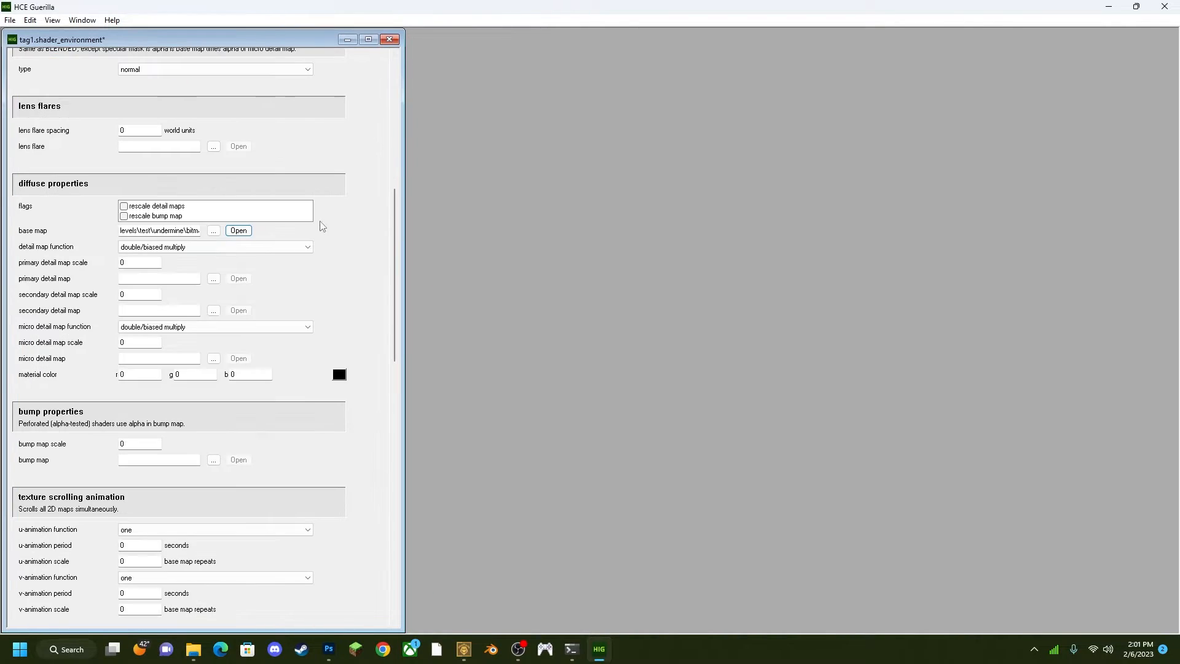
Look over the shader's primary detail map, bump map and physics material settings.
left_click(175, 279)
left_click(163, 463)
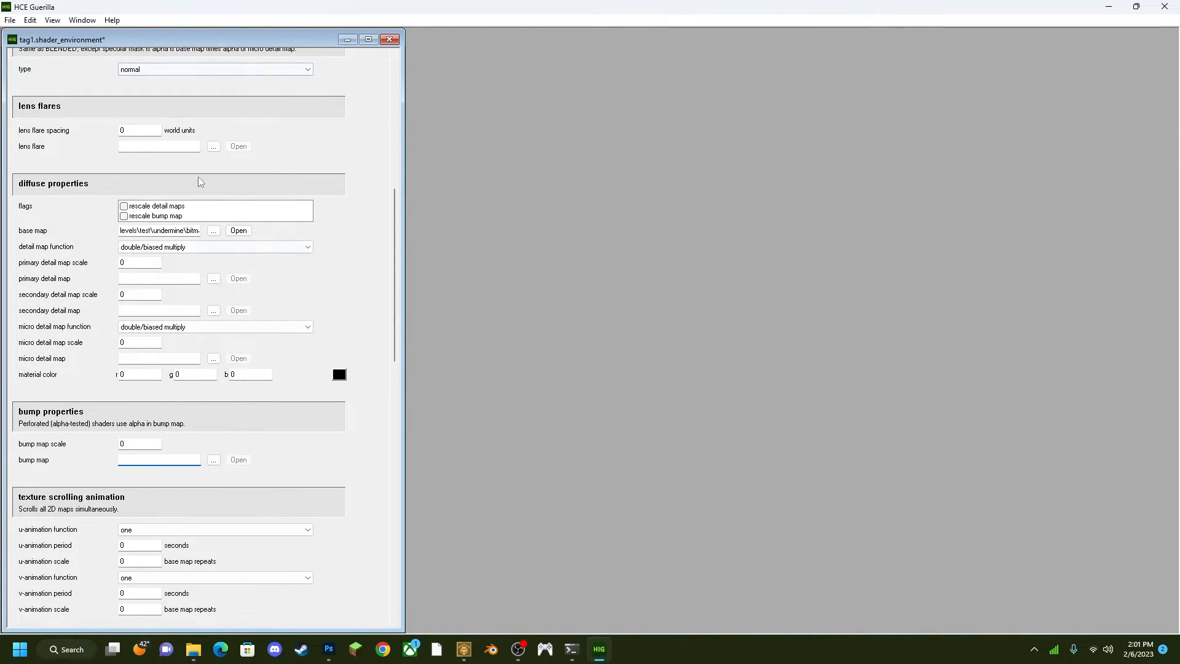
left_click_drag(394, 281, 397, 158)
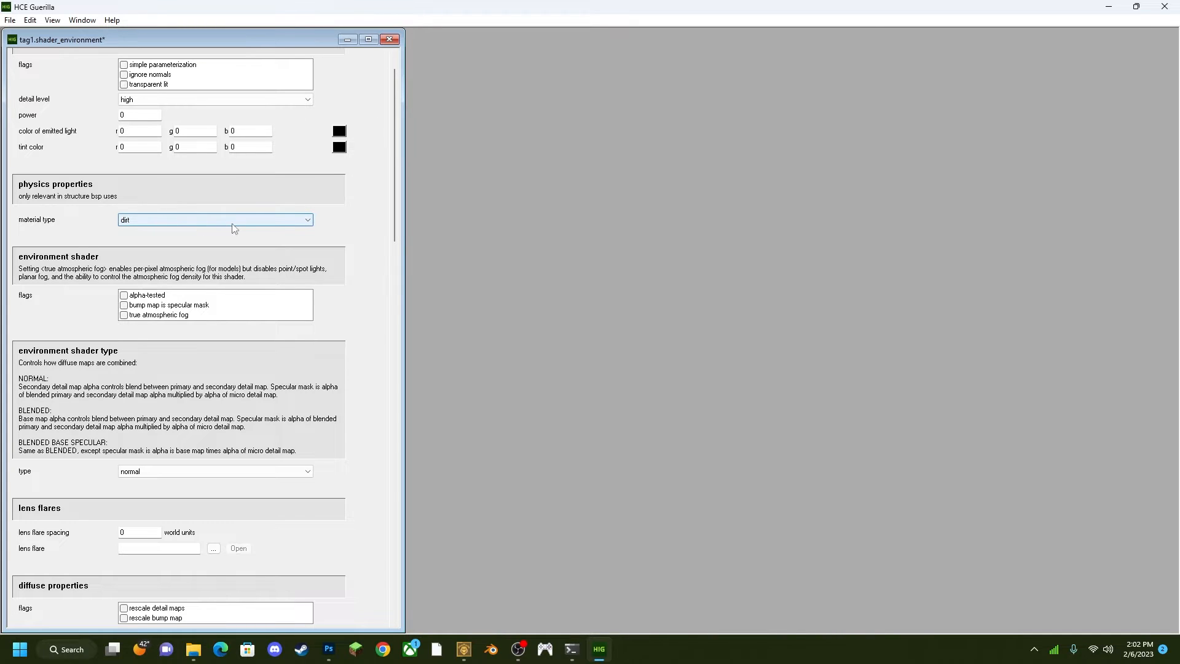
left_click_drag(396, 201, 395, 344)
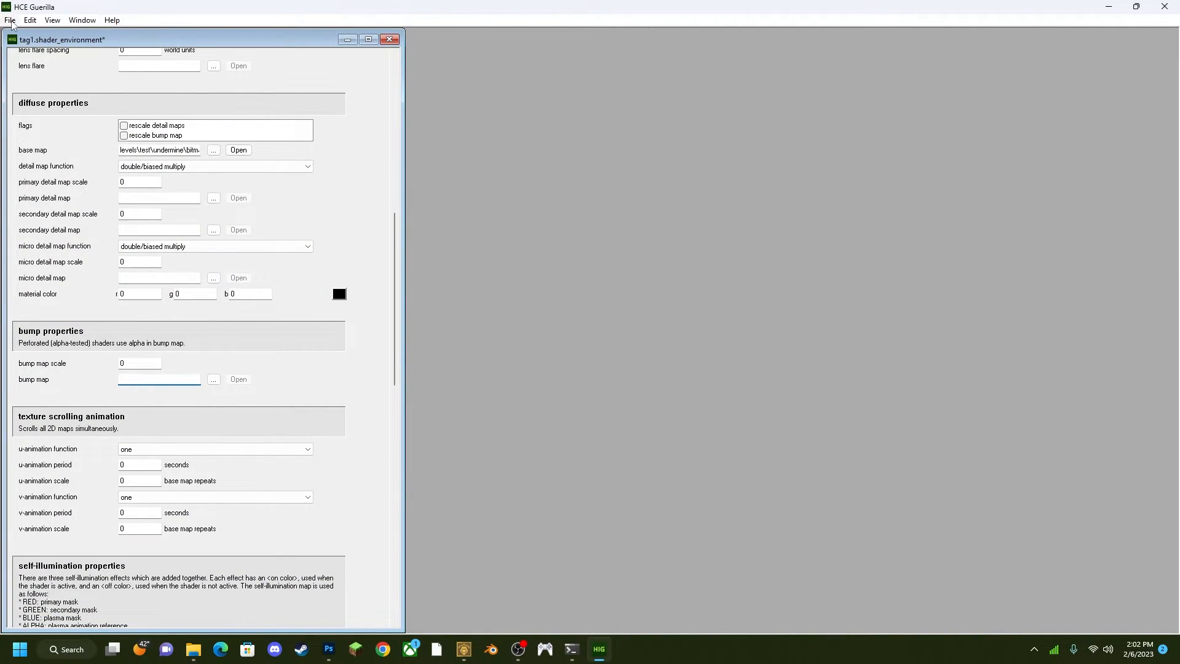
Start saving the shader in tags\levels\test\undermine\shaders, look through the existing shader tags there and cancel the save.
left_click(10, 21)
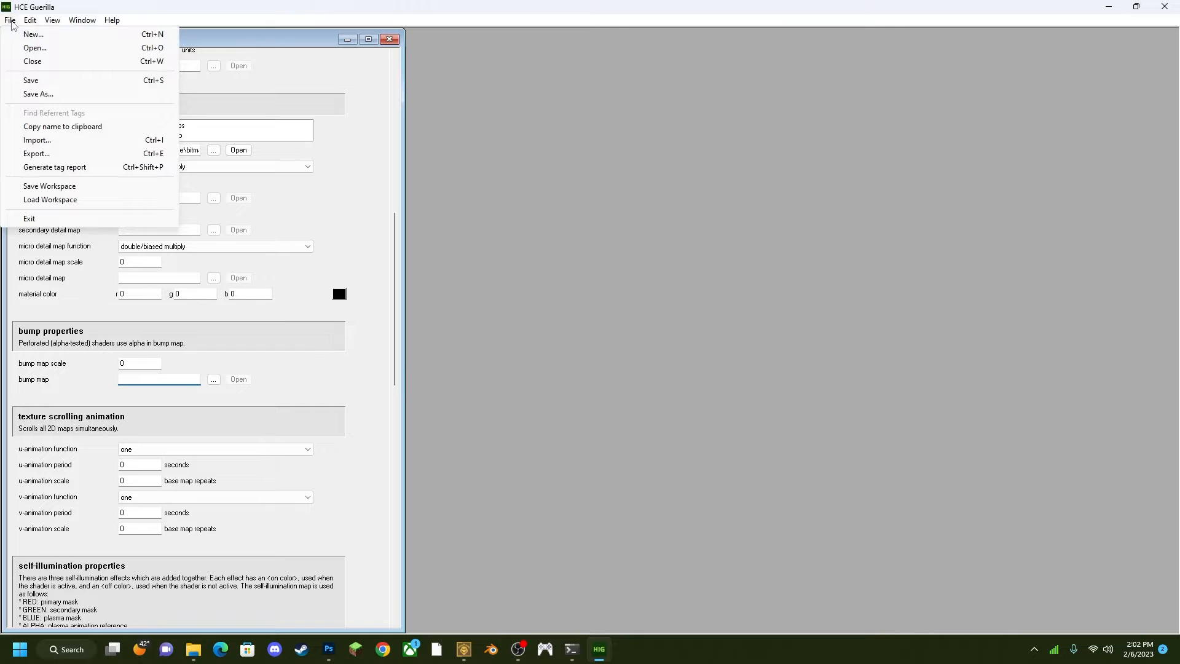
left_click(67, 82)
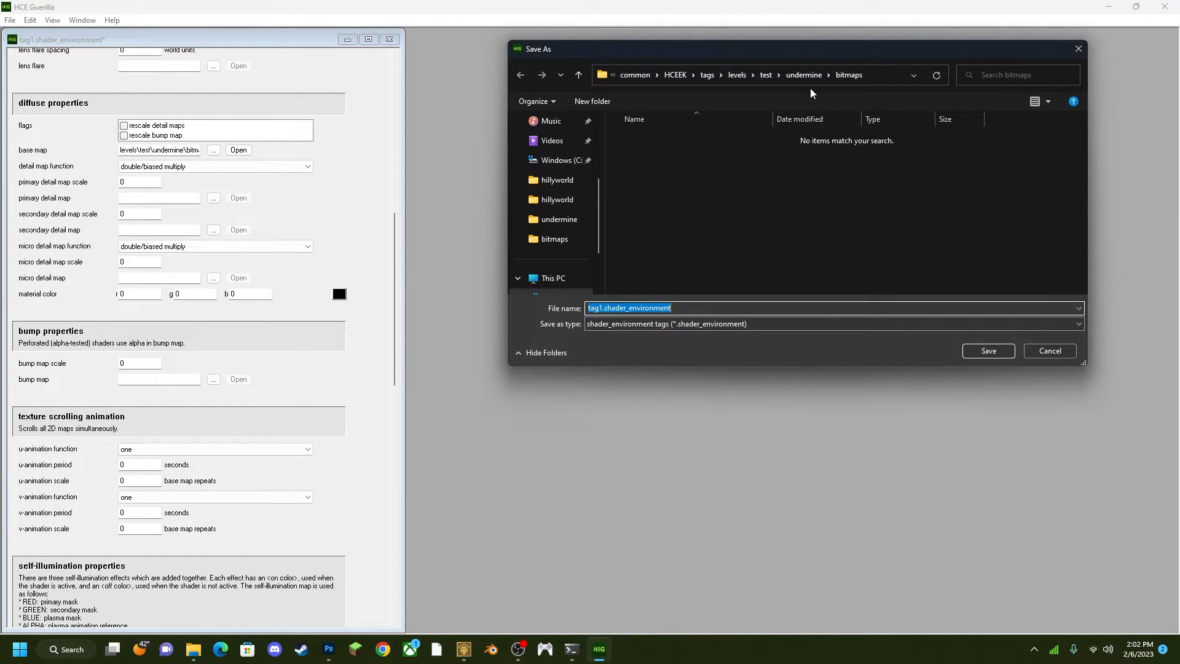
left_click(793, 76)
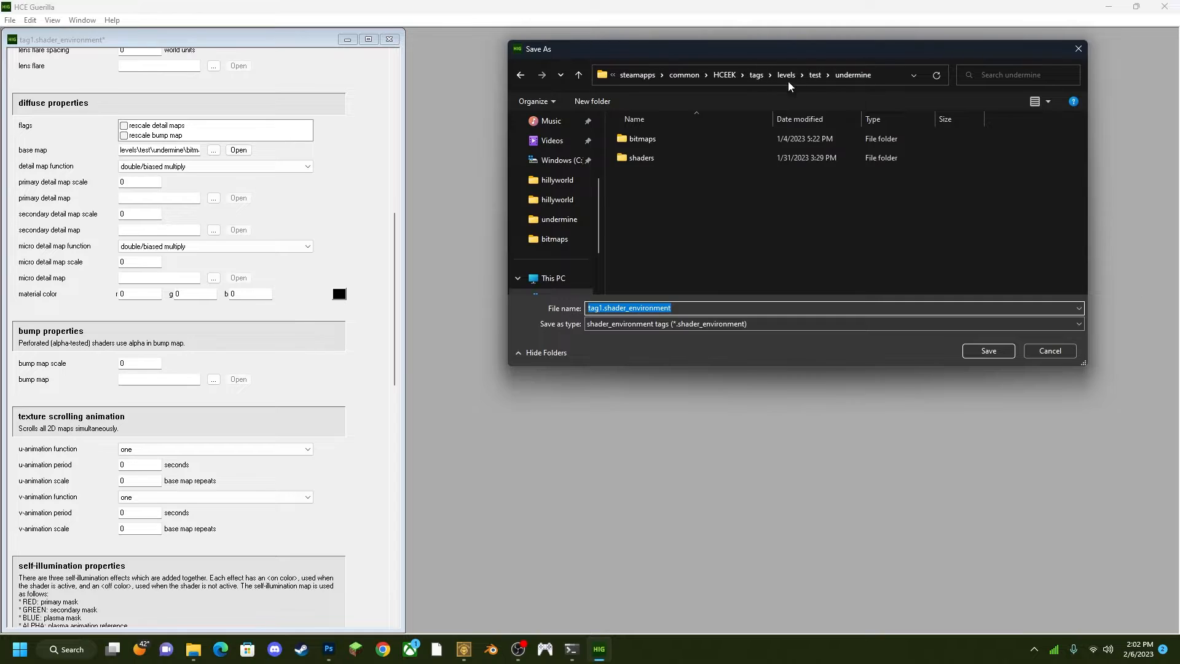
double_click(653, 158)
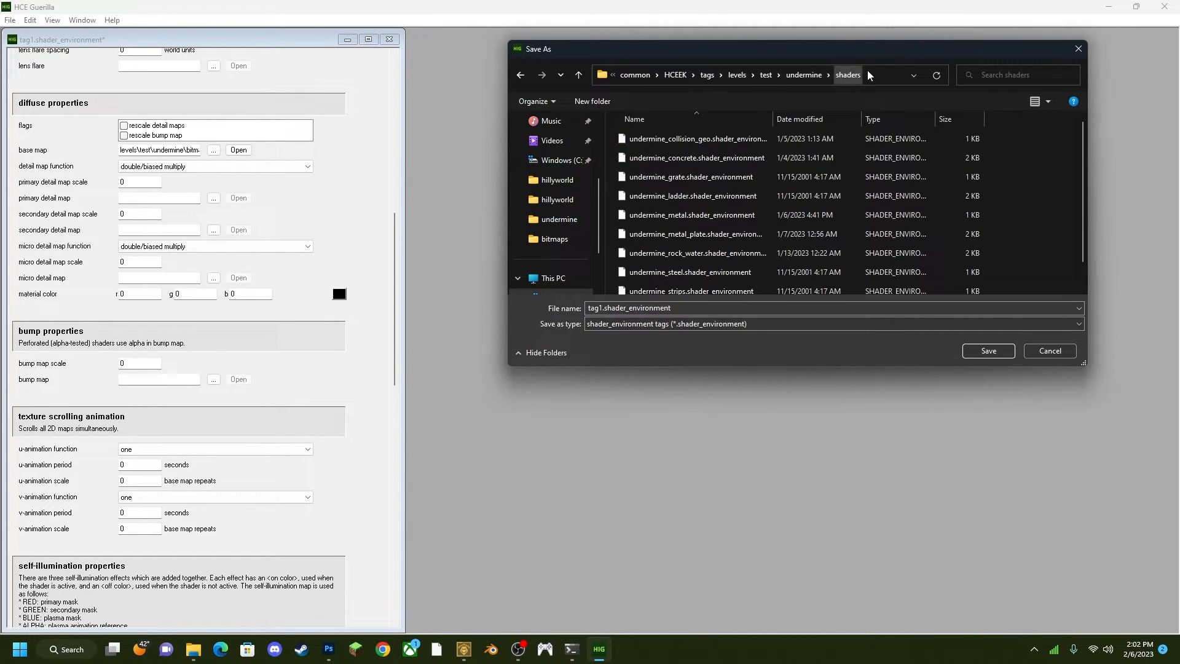
left_click(805, 75)
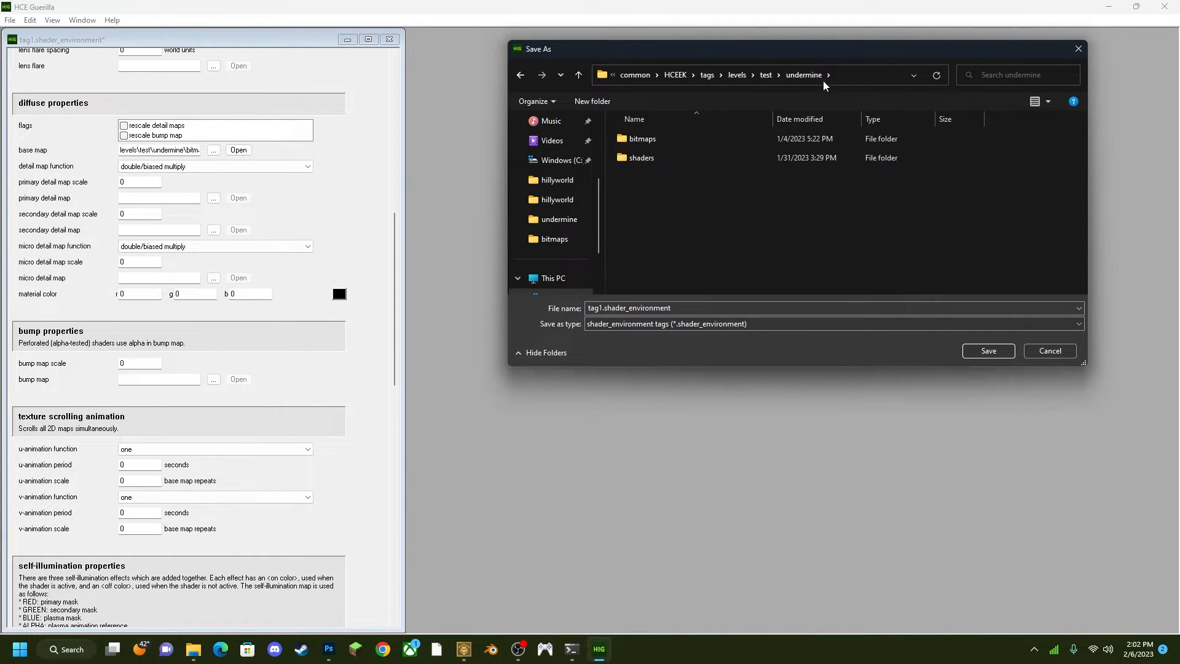
double_click(721, 159)
scroll(827, 229, "down", 1)
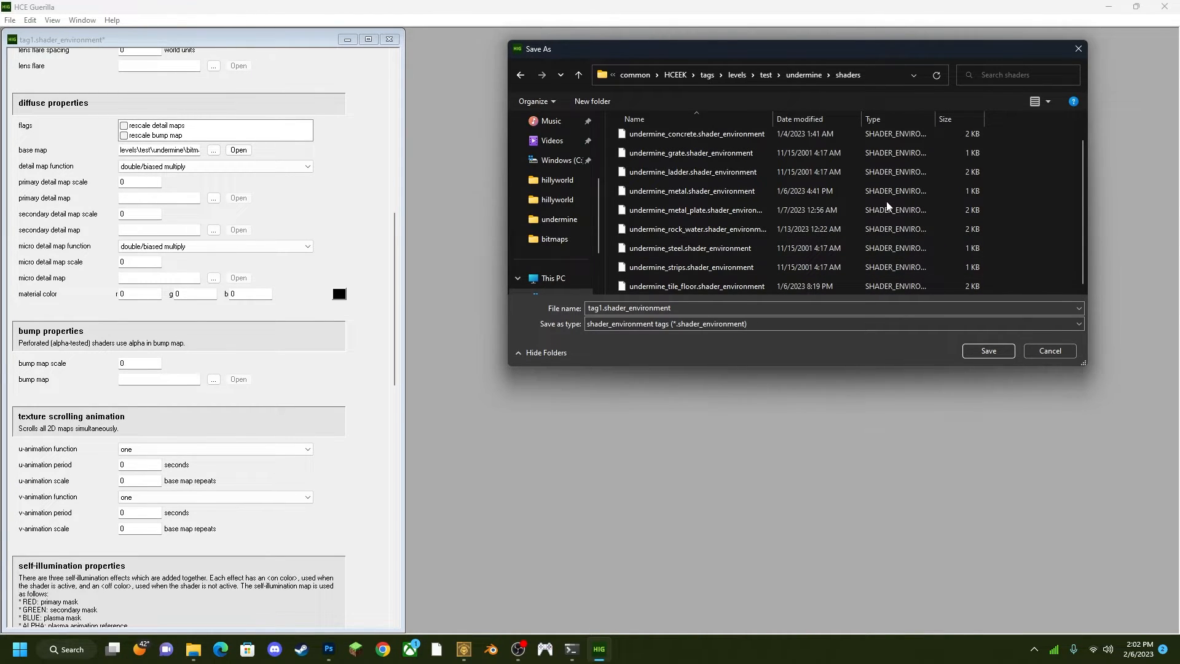
left_click(1066, 353)
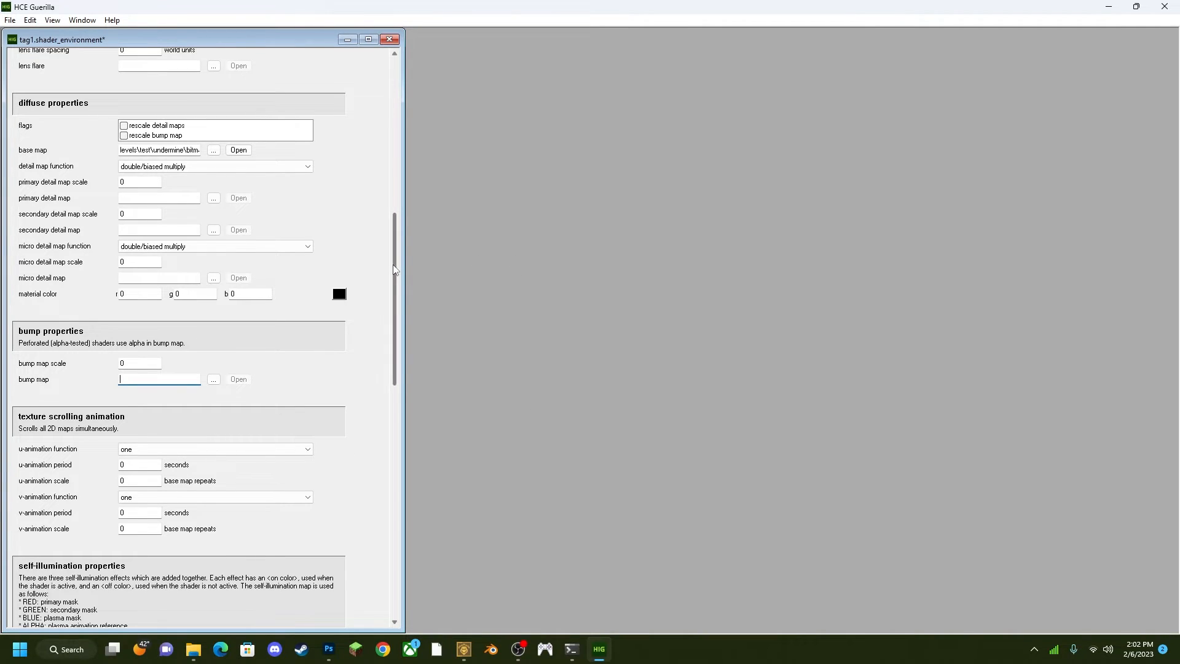
scroll(395, 282, "down", 1)
left_click_drag(395, 282, 419, 304)
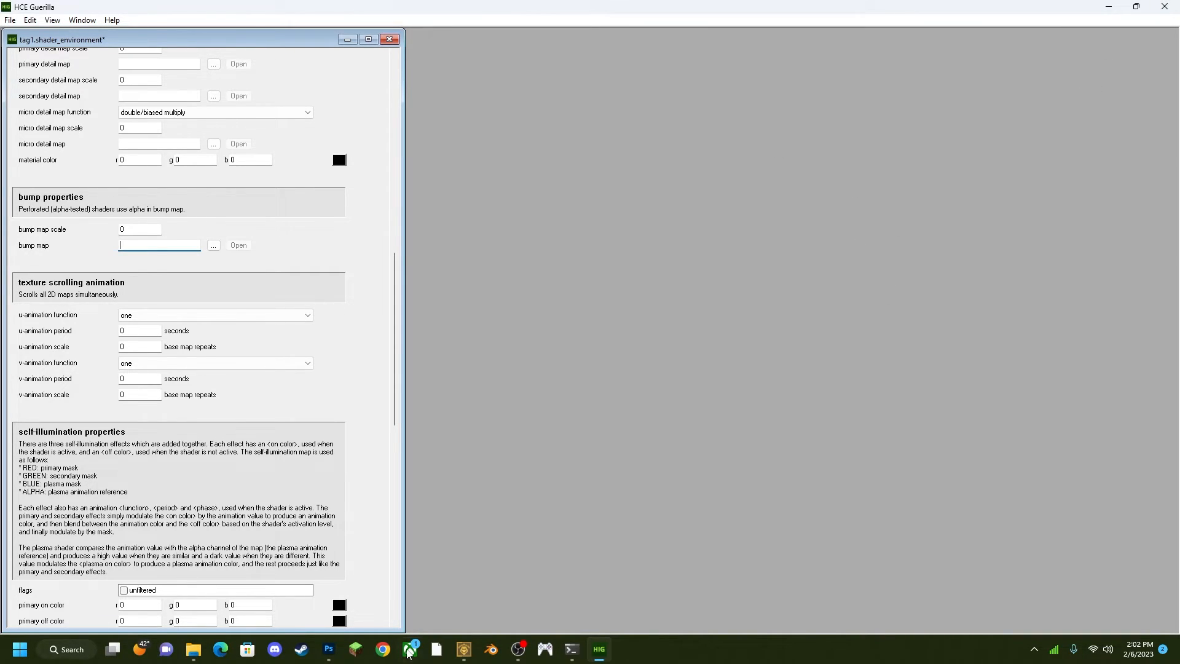
Switch to Osoyoos and run Sapien with undermine.scenario from the undermine tags folder.
left_click(464, 649)
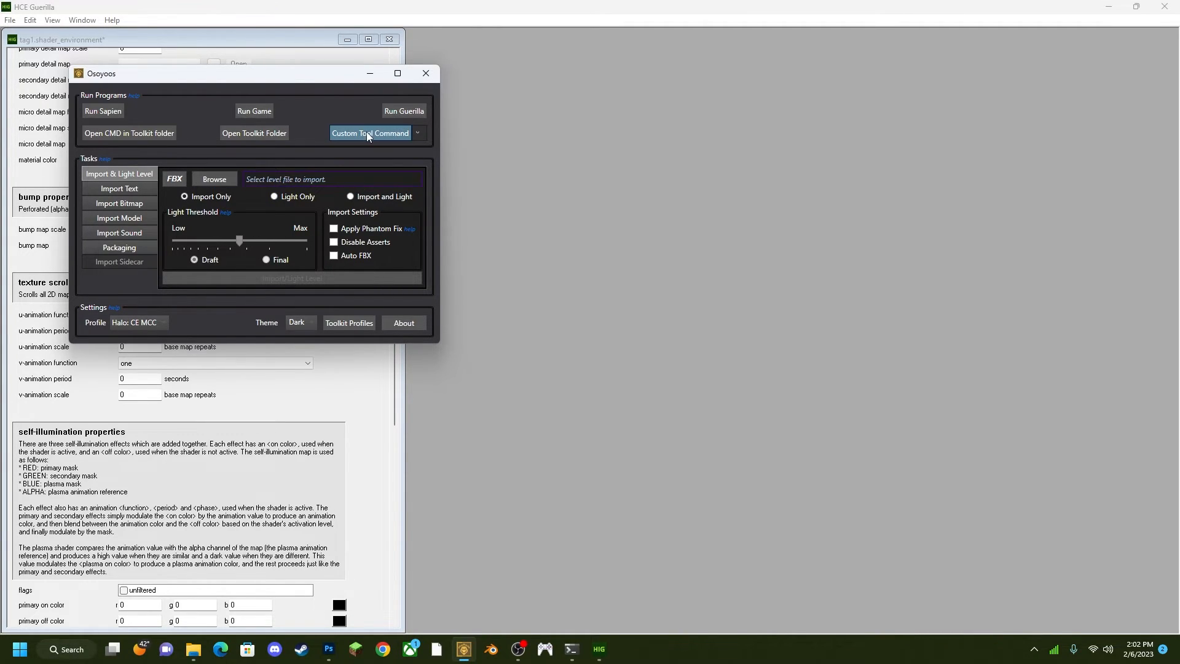
left_click(102, 111)
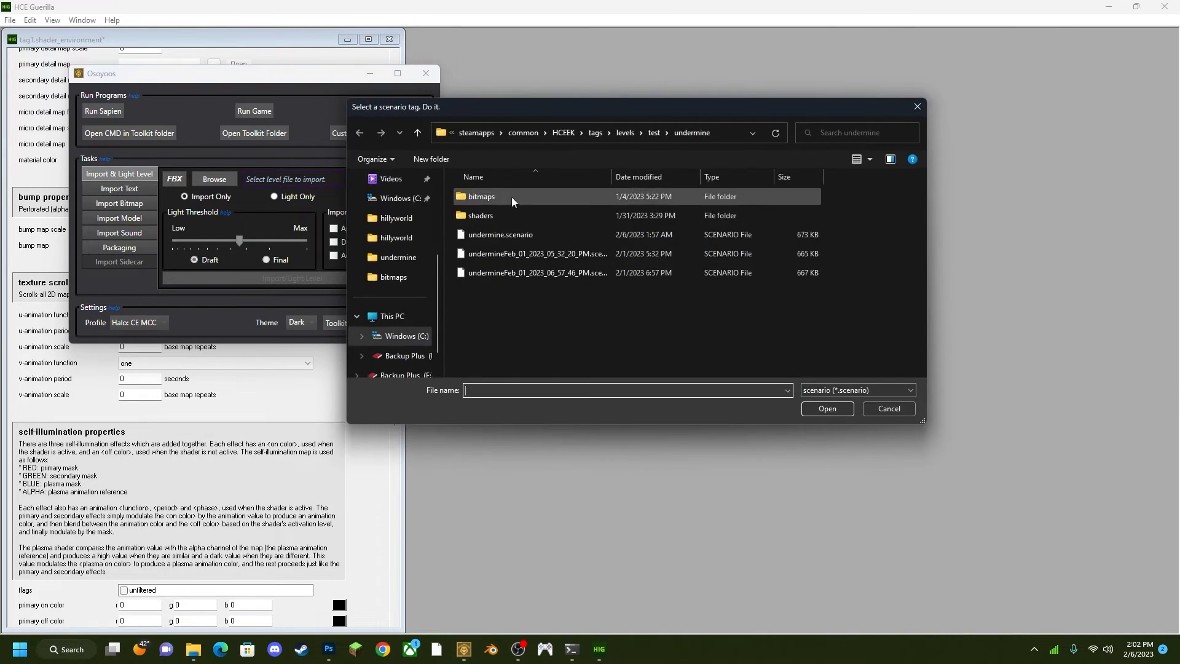
left_click(554, 235)
left_click(825, 410)
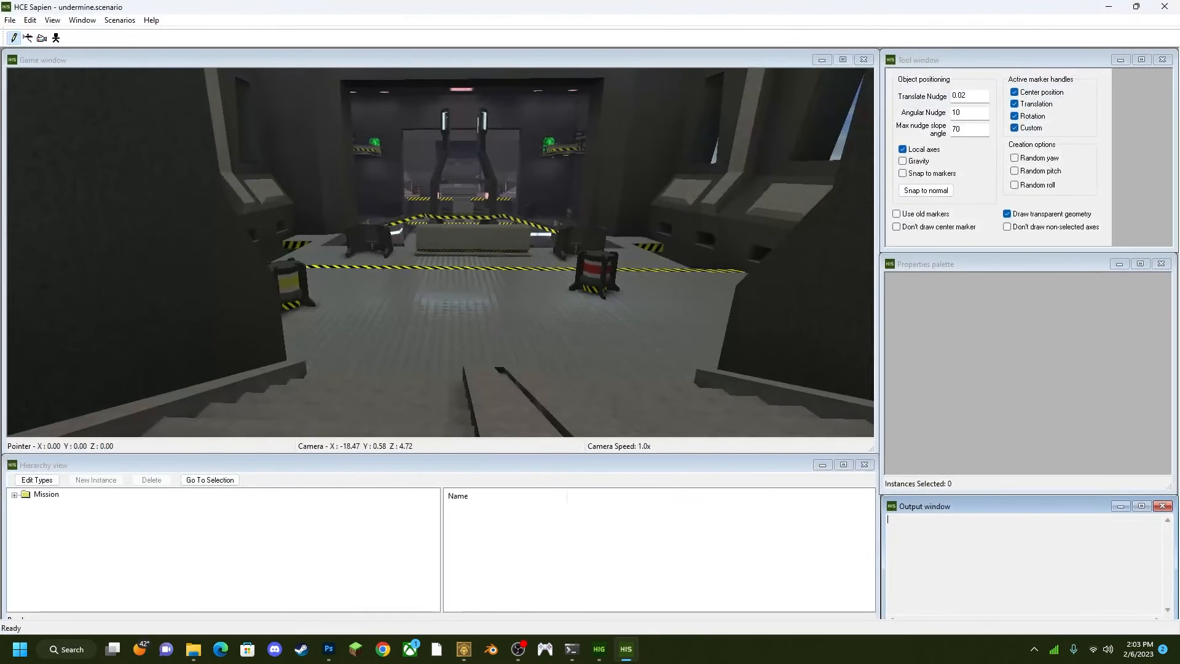
Fly the camera through the undermine level at a faster speed to examine how the shaders look on its floors and walls.
middle_click_drag(573, 306, 815, 352)
key("w")
key("shift")
key("shift")
key("w")
key("d")
key("w")
key("w")
key("w")
key("w")
left_click_drag(815, 352, 830, 349)
middle_click_drag(830, 349, 910, 351)
key("w")
mouse_move(441, 252)
middle_mouse_down()
mouse_move(621, 249)
mouse_move(393, 249)
mouse_move(529, 243)
mouse_move(529, 255)
mouse_move(467, 249)
mouse_move(477, 240)
mouse_move(338, 261)
mouse_move(443, 249)
middle_mouse_up()
key("w")
key("w")
key("w")
key("w")
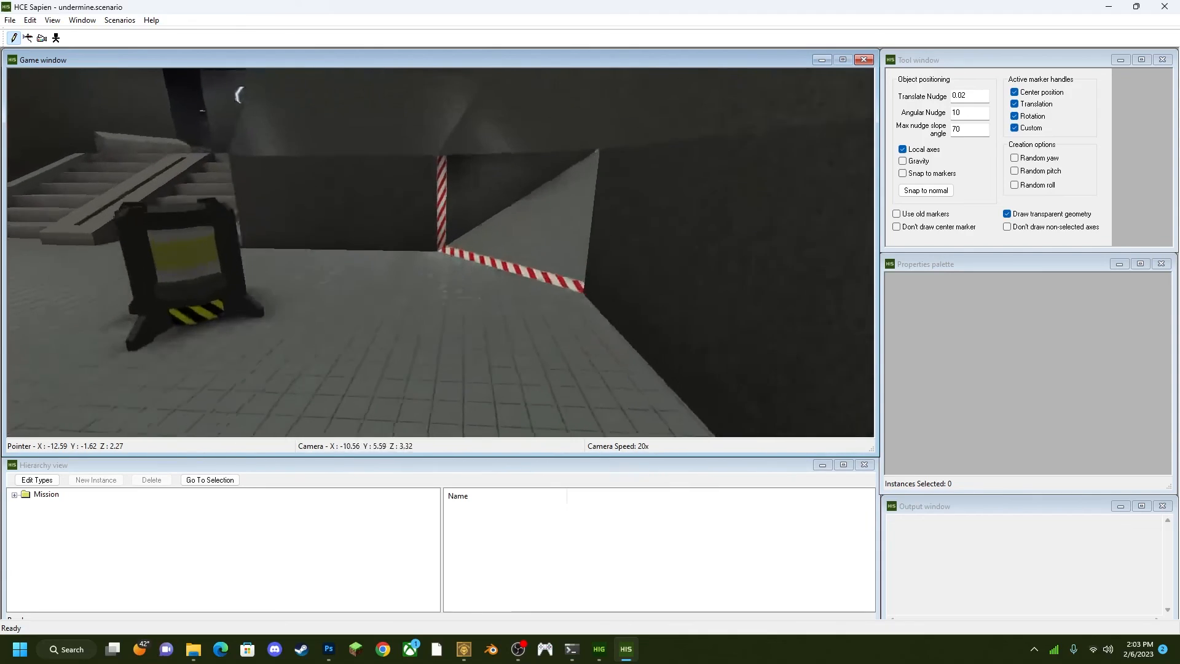